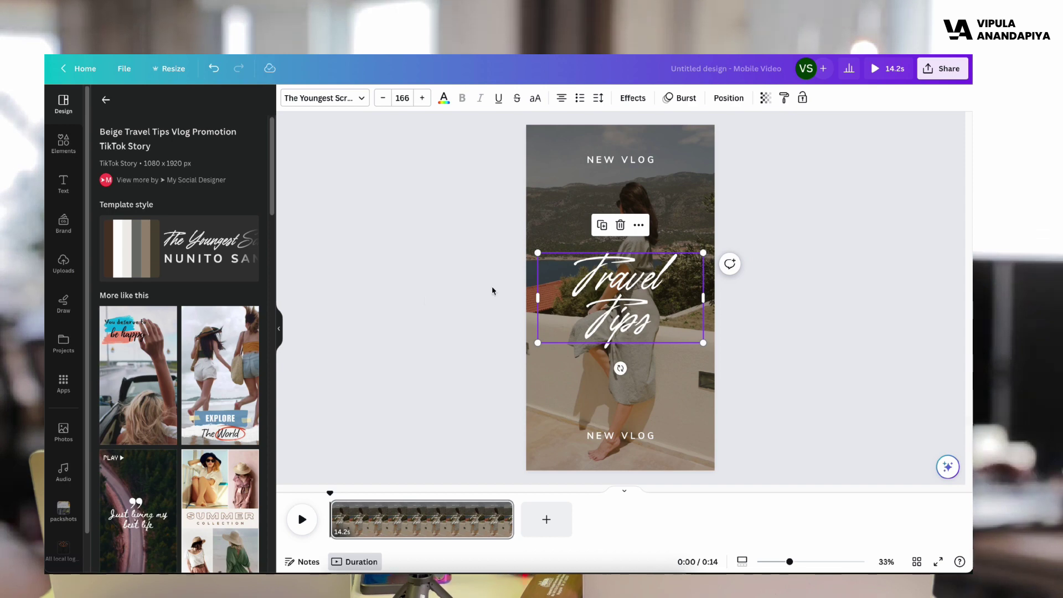
# - Apply the "Explore The World" beach template from the similar designs to the mobile video page
pyautogui.click(425, 303)
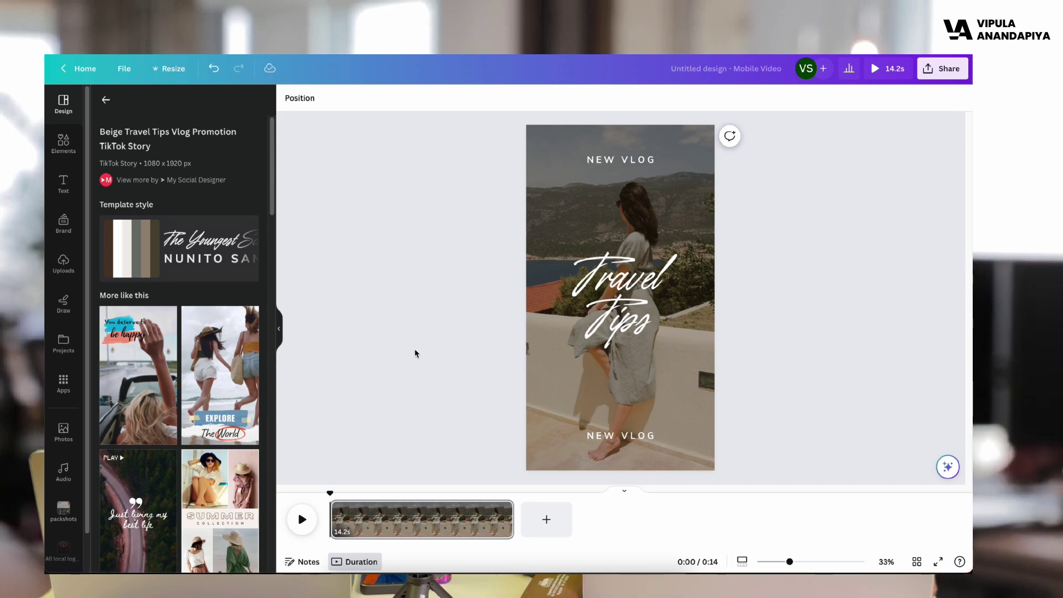
pyautogui.click(219, 376)
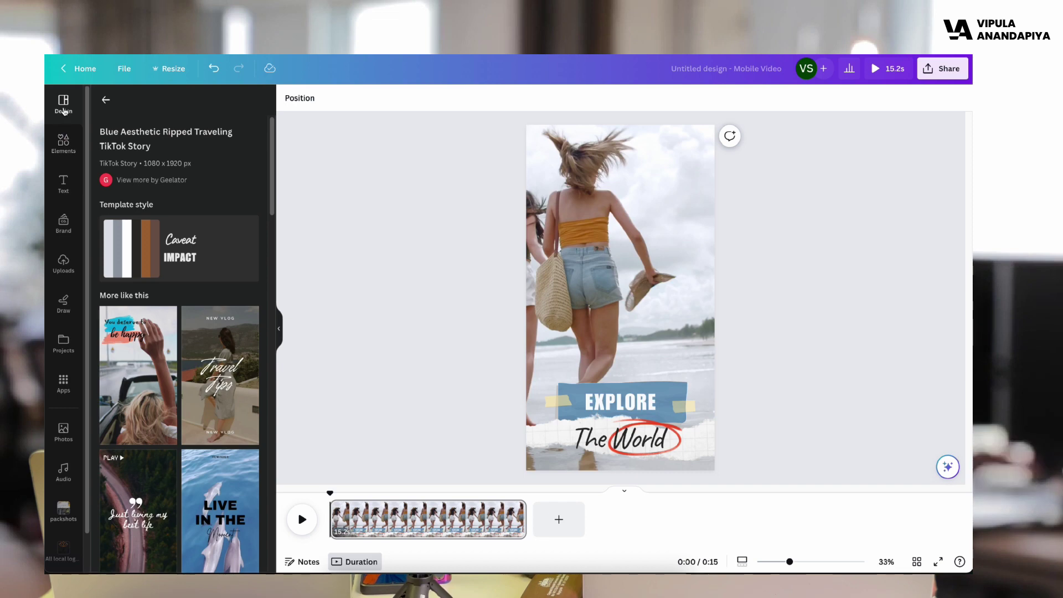
# - Return to the full mobile video template list and browse the available designs
pyautogui.click(106, 100)
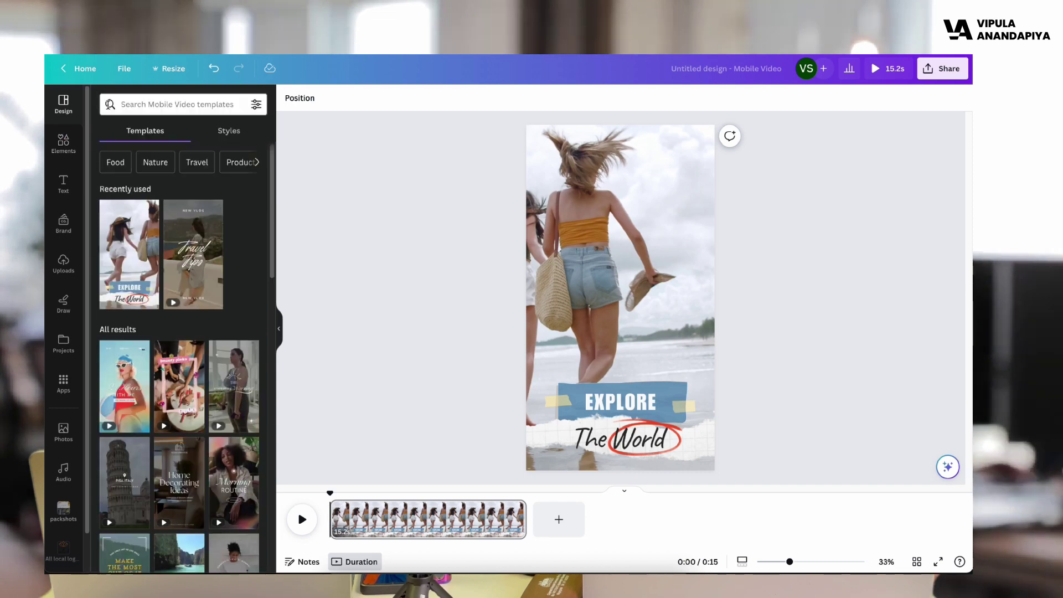
pyautogui.scroll(-10, 209, 310)
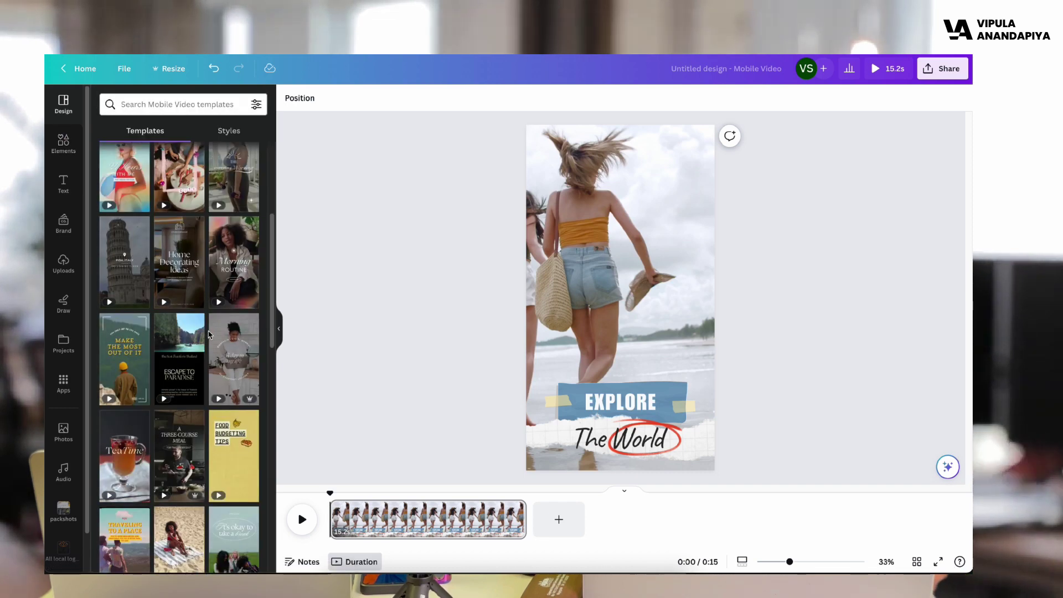
pyautogui.moveTo(220, 356)
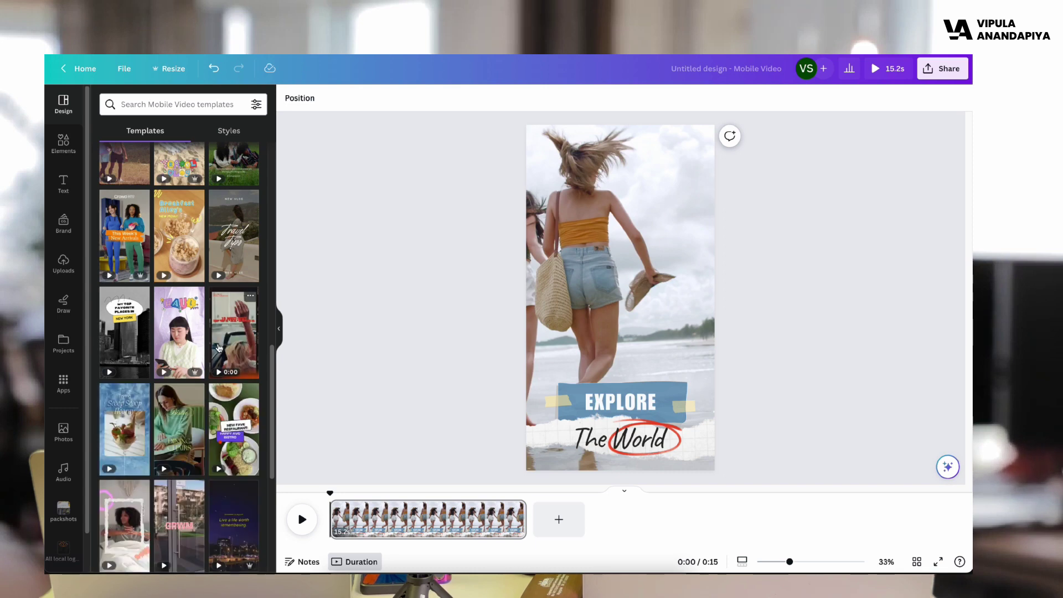
pyautogui.scroll(-5, 220, 357)
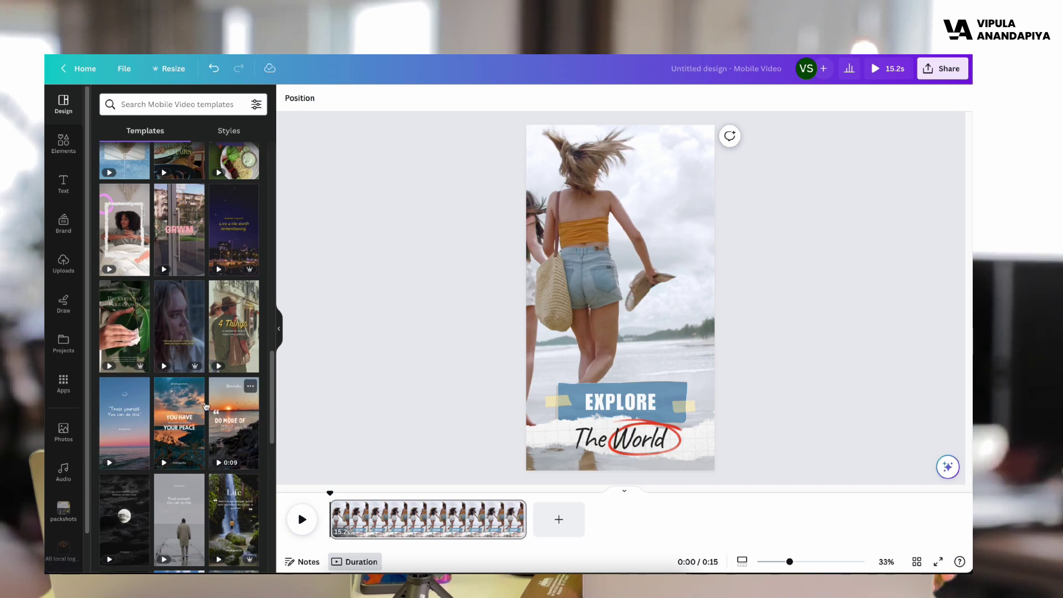
pyautogui.scroll(-1, 185, 408)
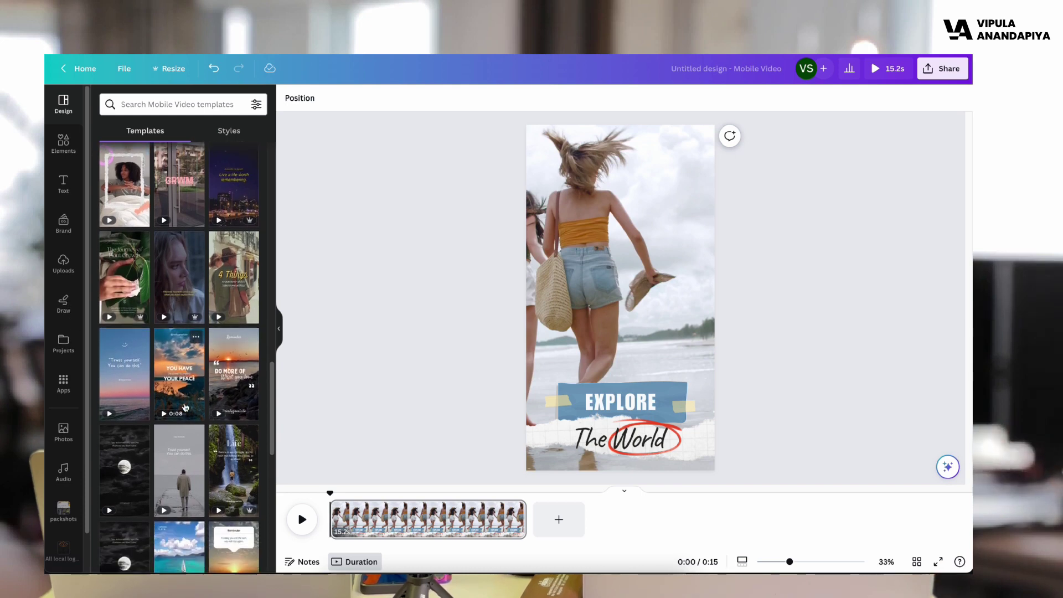
pyautogui.scroll(-5, 185, 408)
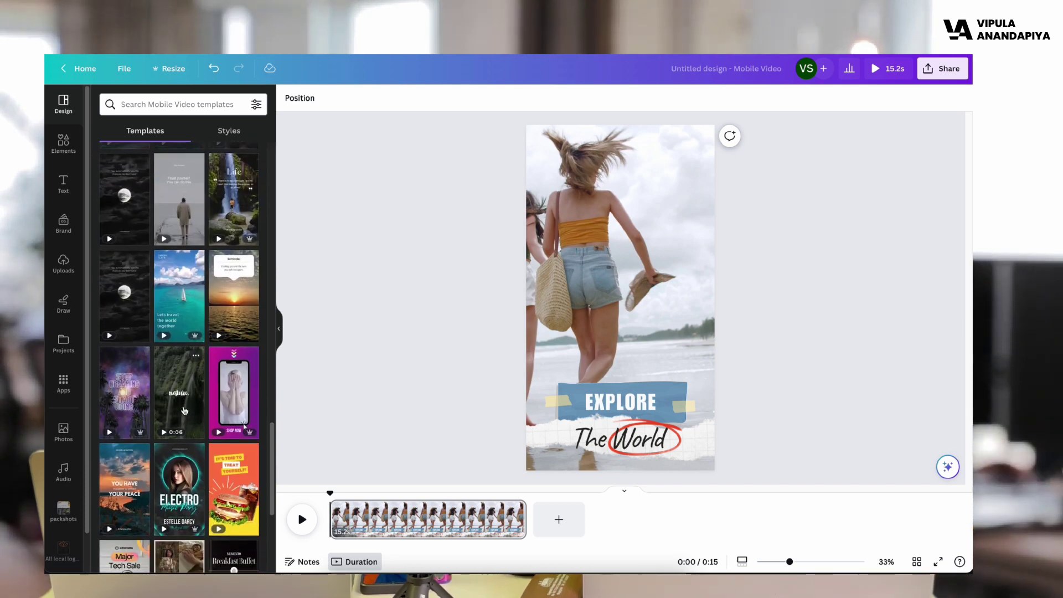
pyautogui.scroll(-3, 184, 410)
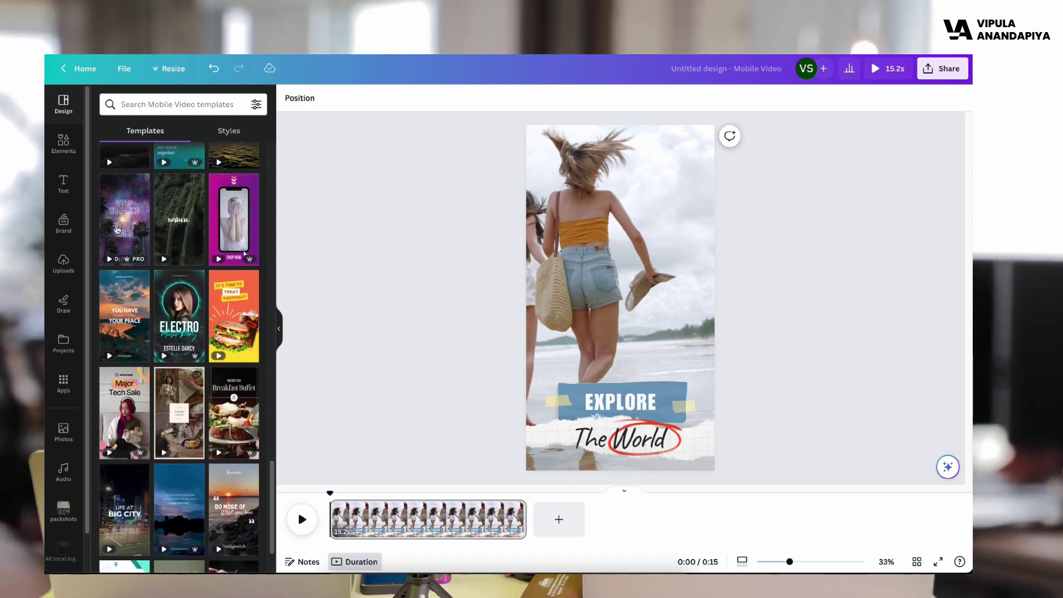
# - Add the recently used pug graphic to the page, shrink it and place it above the left end of the EXPLORE banner
pyautogui.click(62, 146)
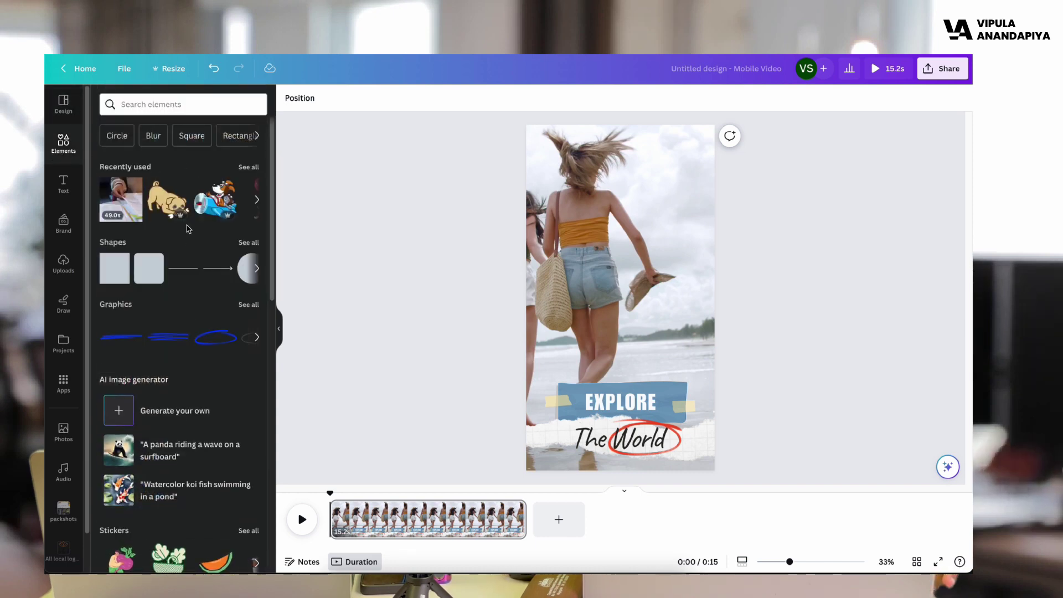
pyautogui.click(165, 207)
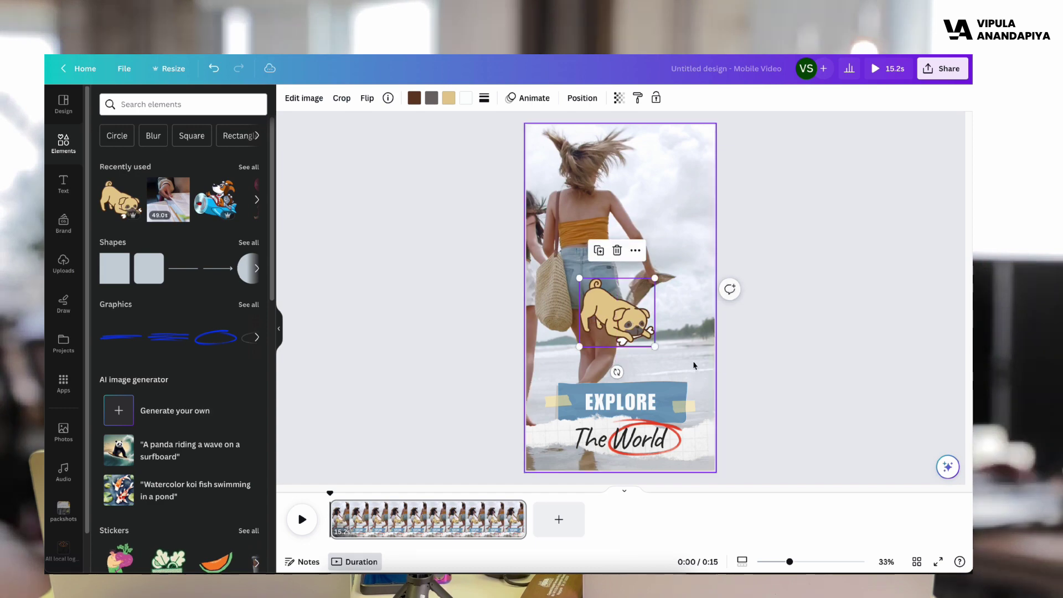
pyautogui.moveTo(655, 346); pyautogui.dragTo(563, 387)
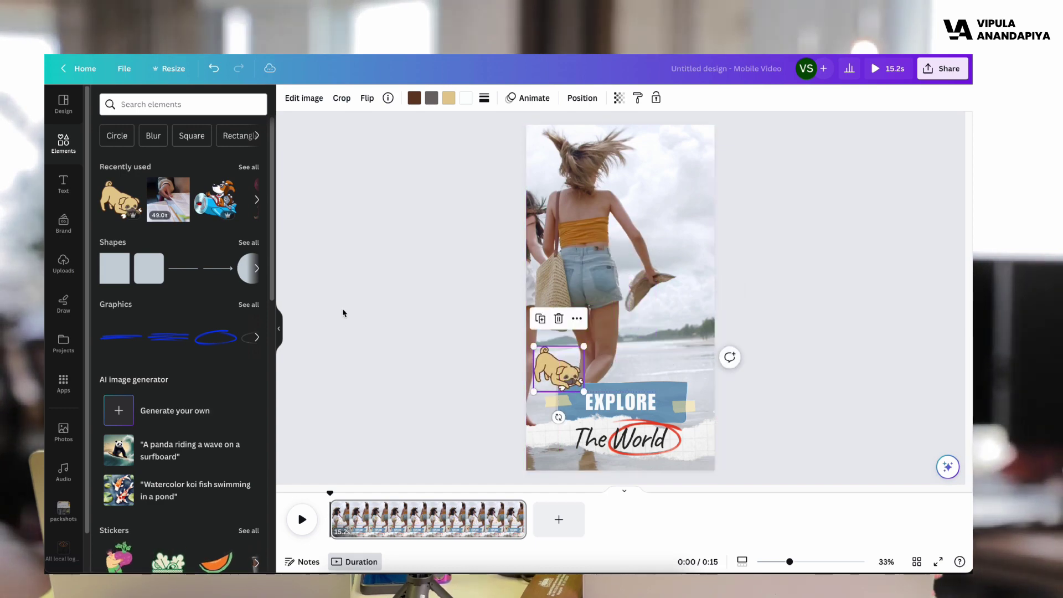
pyautogui.click(399, 317)
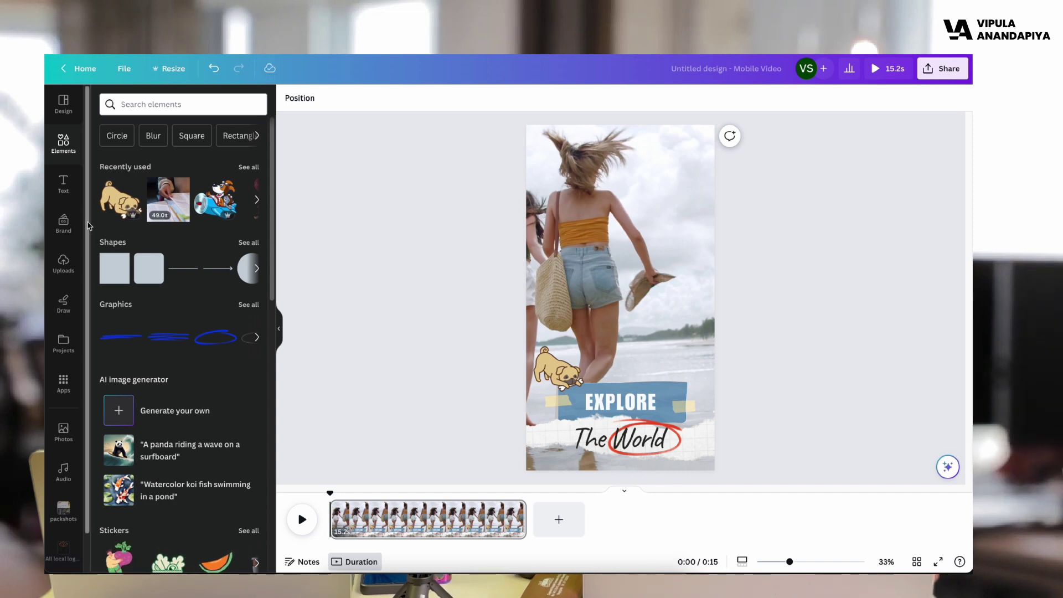
# - Look through the text font combinations, the brand kit assets and the uploaded images
pyautogui.click(60, 193)
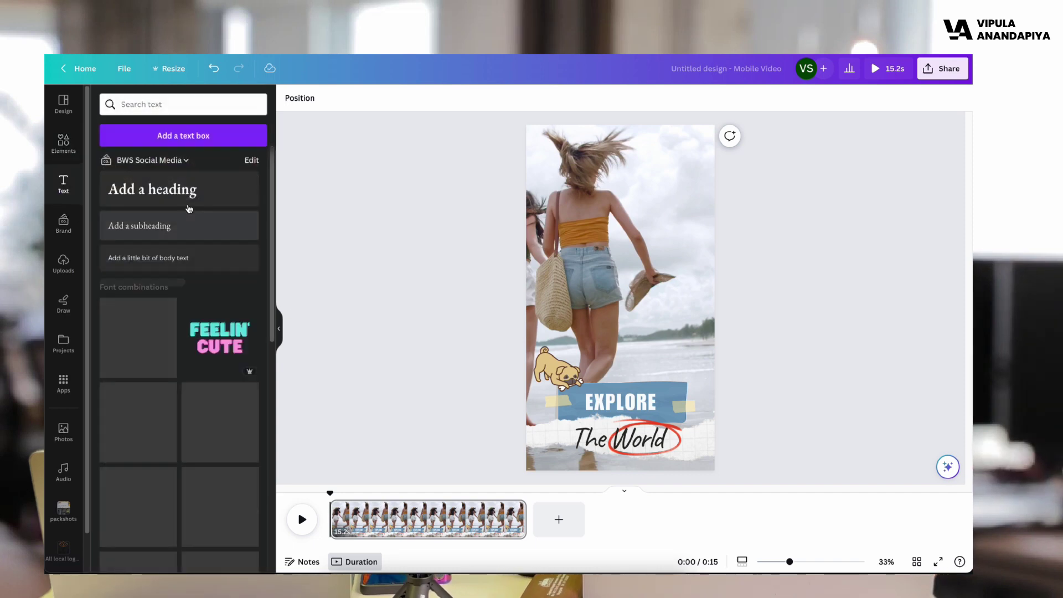
pyautogui.scroll(-15, 171, 310)
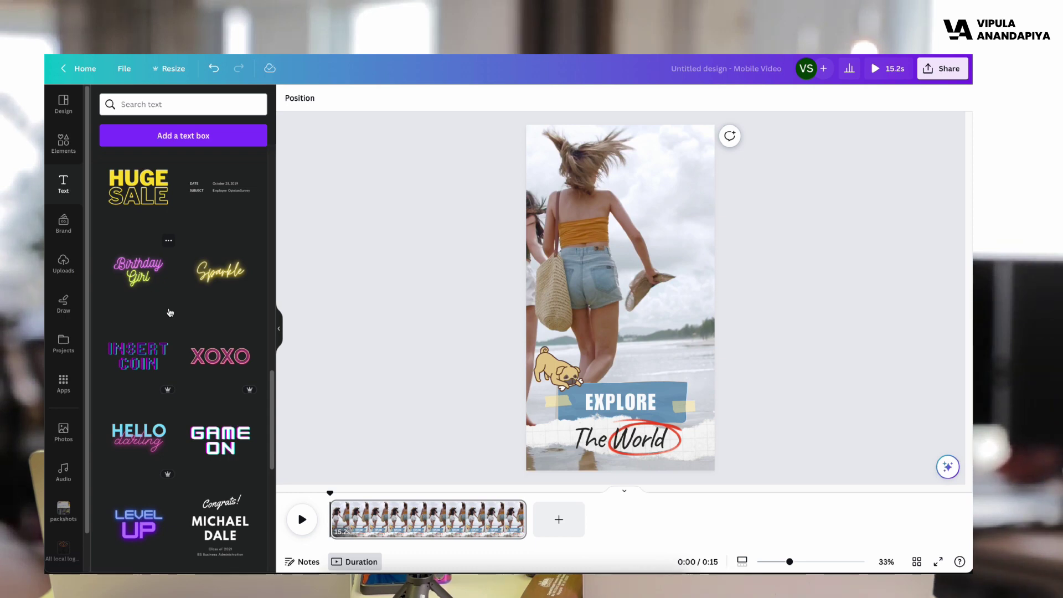
pyautogui.click(63, 225)
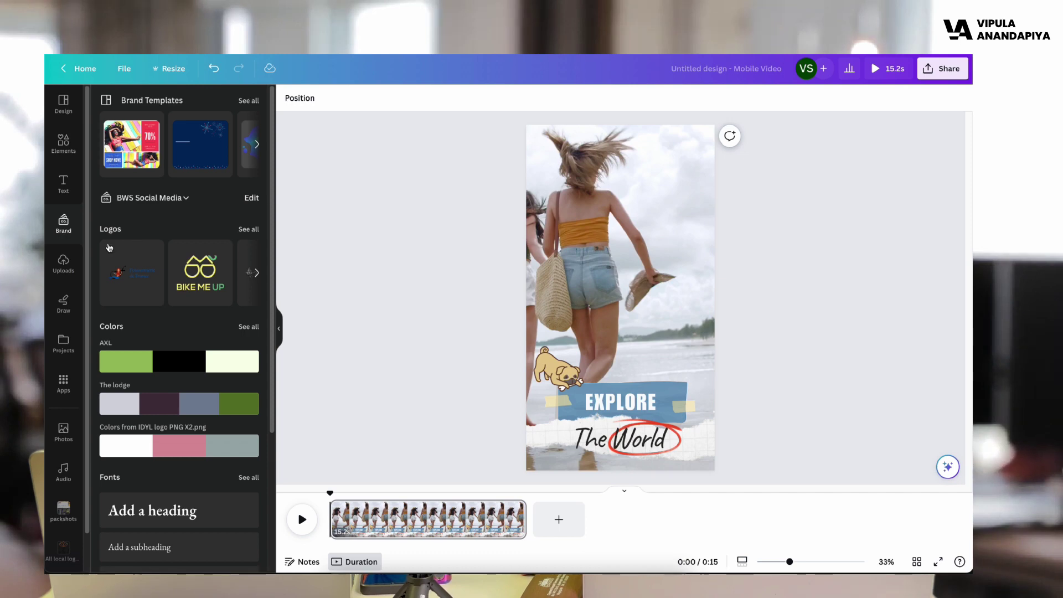
pyautogui.click(64, 264)
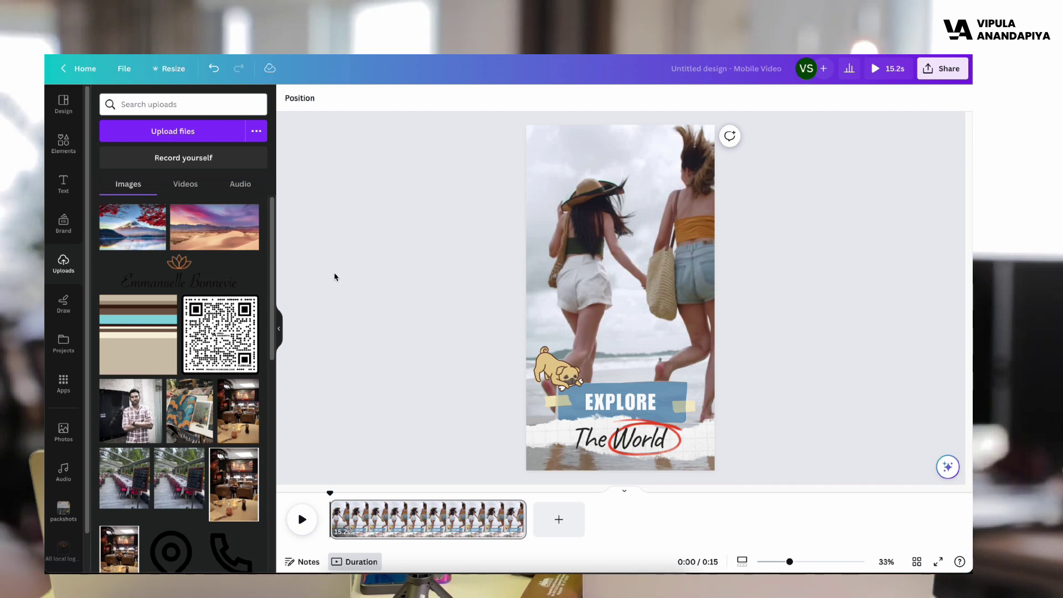
# - Try a freehand blue pen stroke over the women in the beach video, and undo it
pyautogui.click(64, 311)
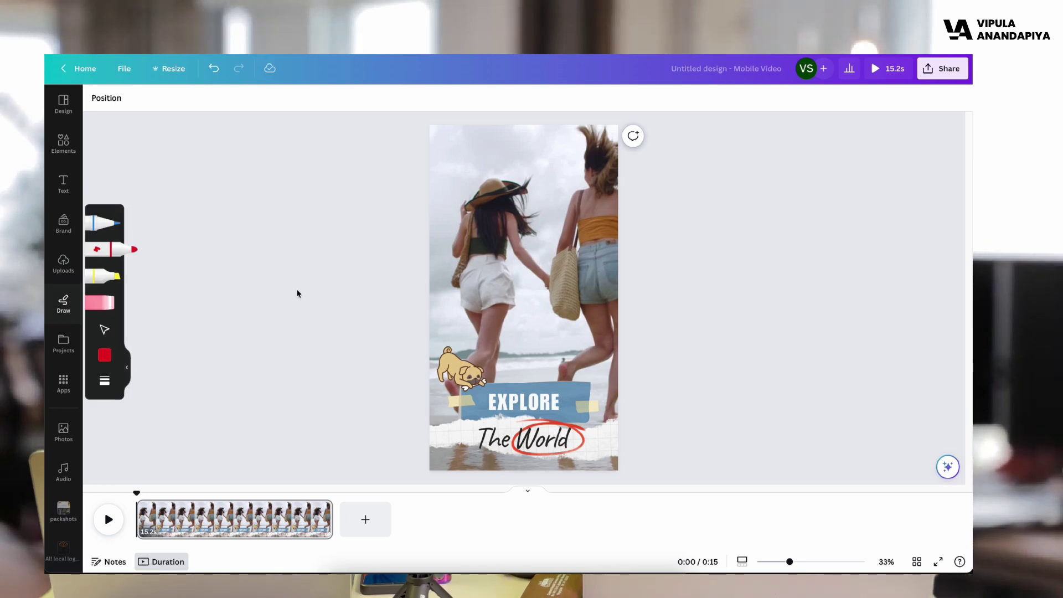
pyautogui.click(106, 223)
pyautogui.moveTo(529, 329)
pyautogui.mouseDown()
pyautogui.moveTo(530, 247)
pyautogui.moveTo(477, 221)
pyautogui.moveTo(492, 195)
pyautogui.moveTo(530, 215)
pyautogui.mouseUp()
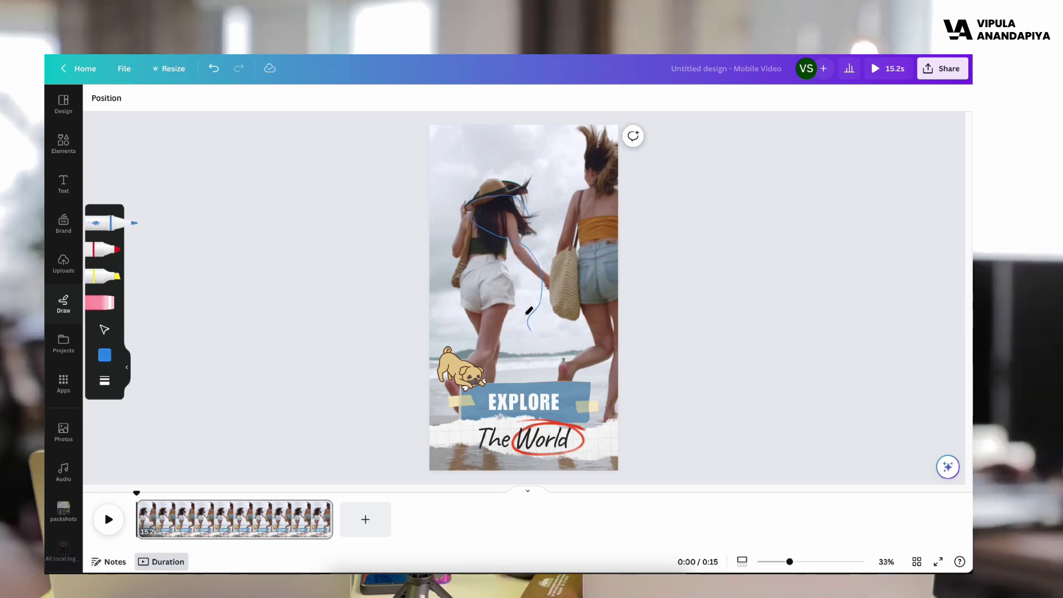
pyautogui.hotkey('ctrl', 'z')
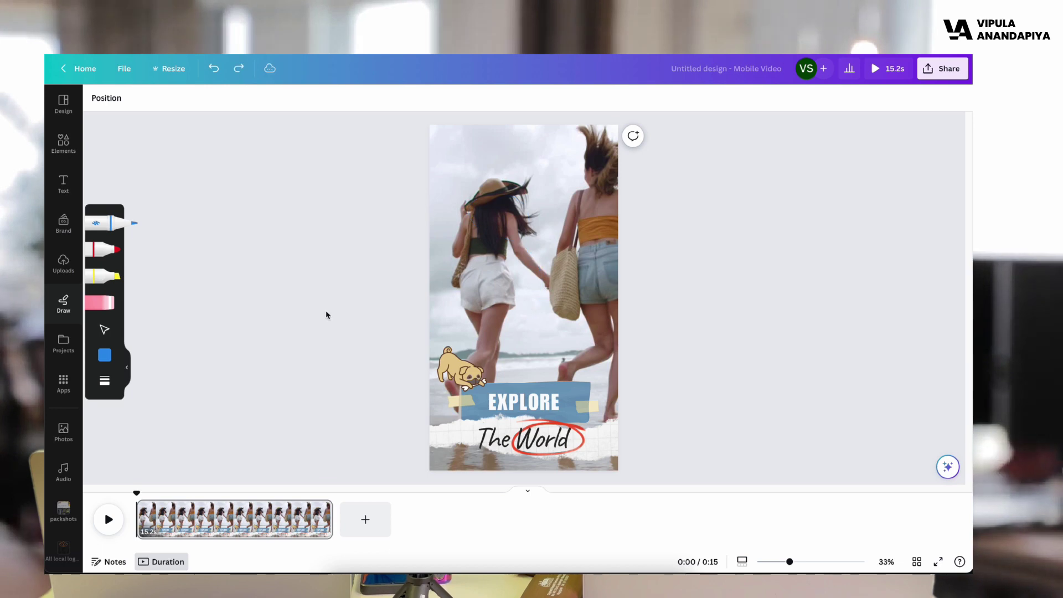
# - Look through the saved projects and the available Canva apps, and return to the elements library
pyautogui.click(63, 347)
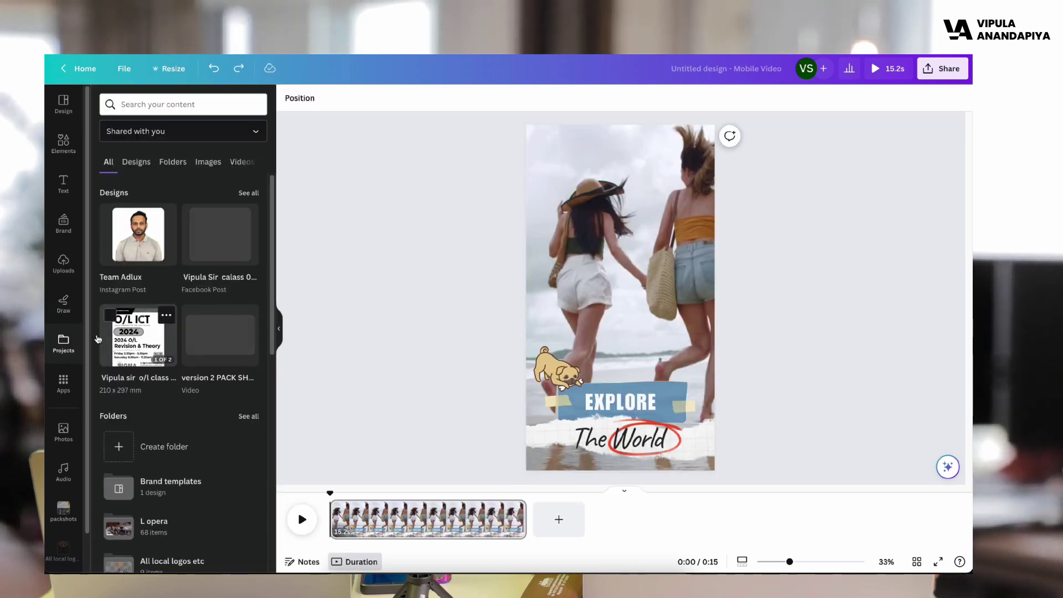
pyautogui.click(69, 346)
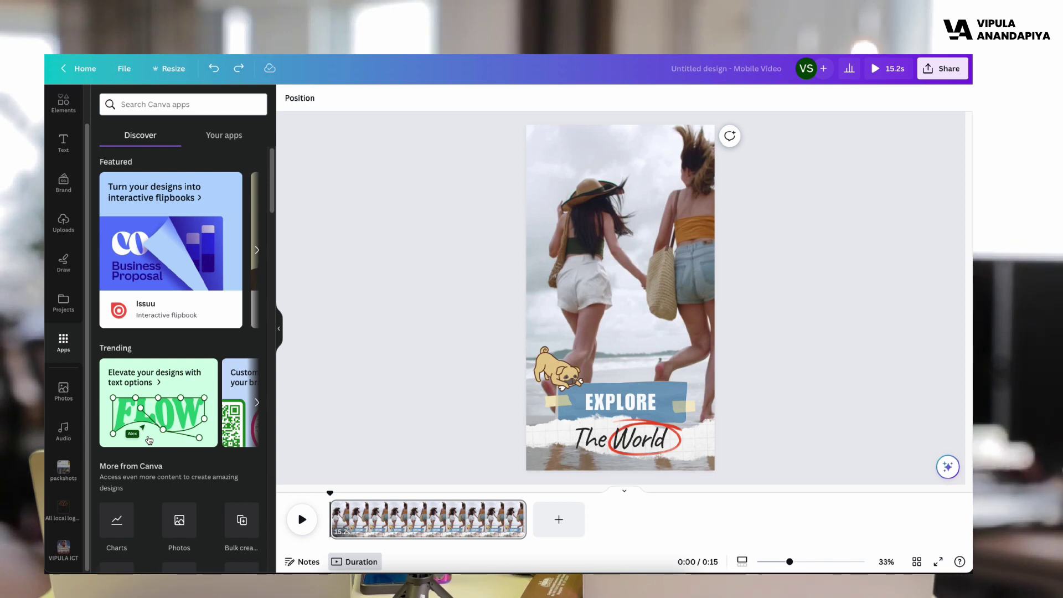
pyautogui.scroll(-3, 155, 471)
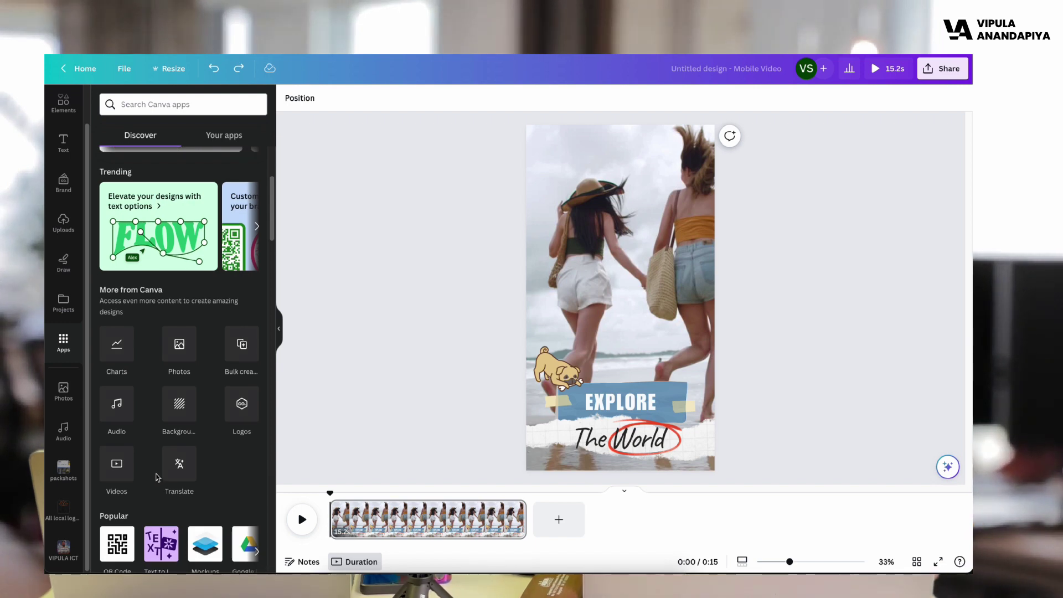
pyautogui.scroll(-1, 157, 477)
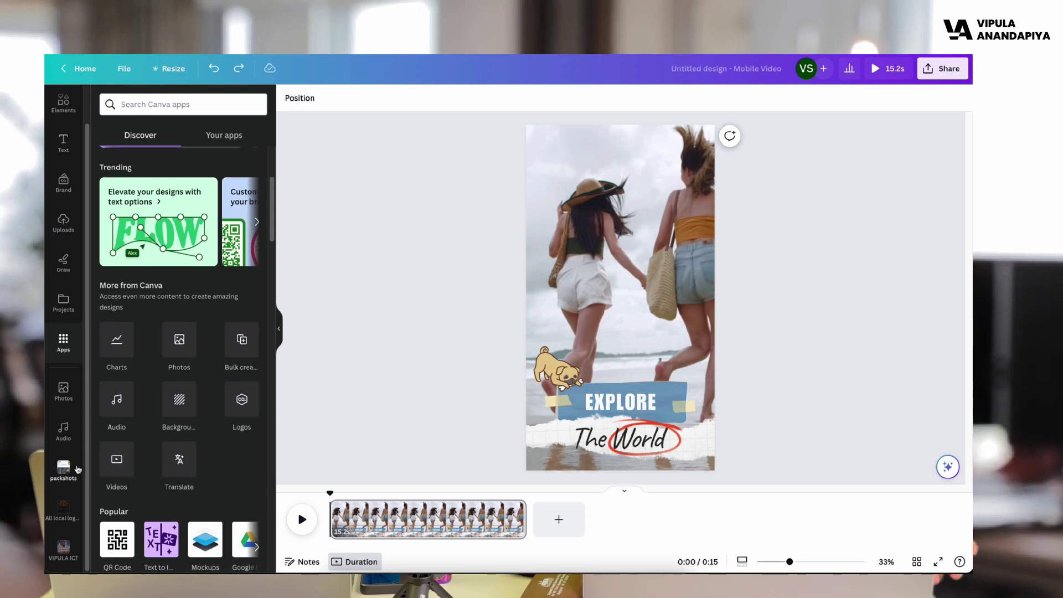
pyautogui.scroll(1, 76, 325)
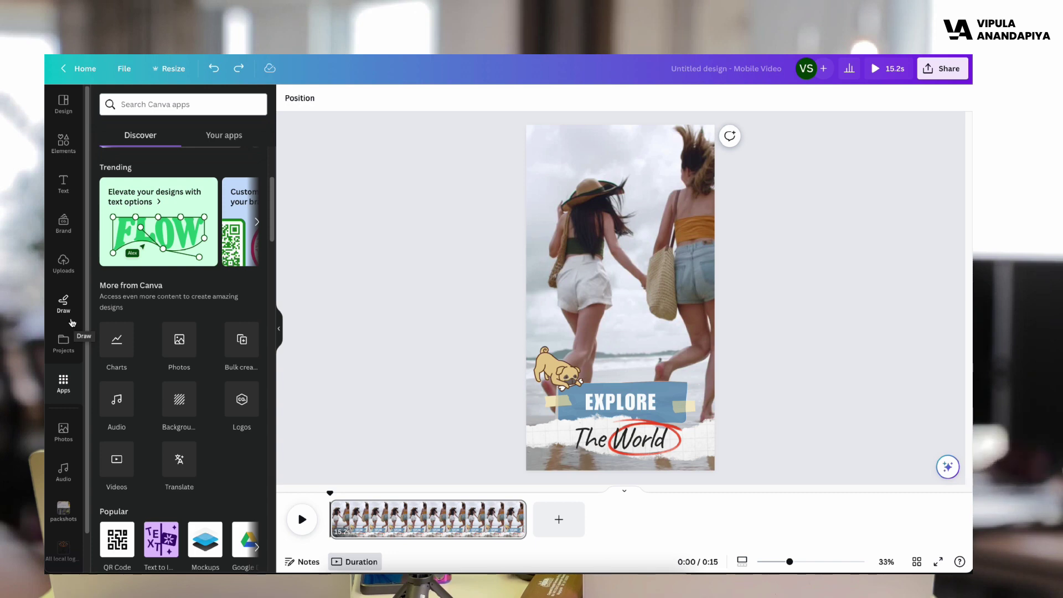
pyautogui.click(56, 157)
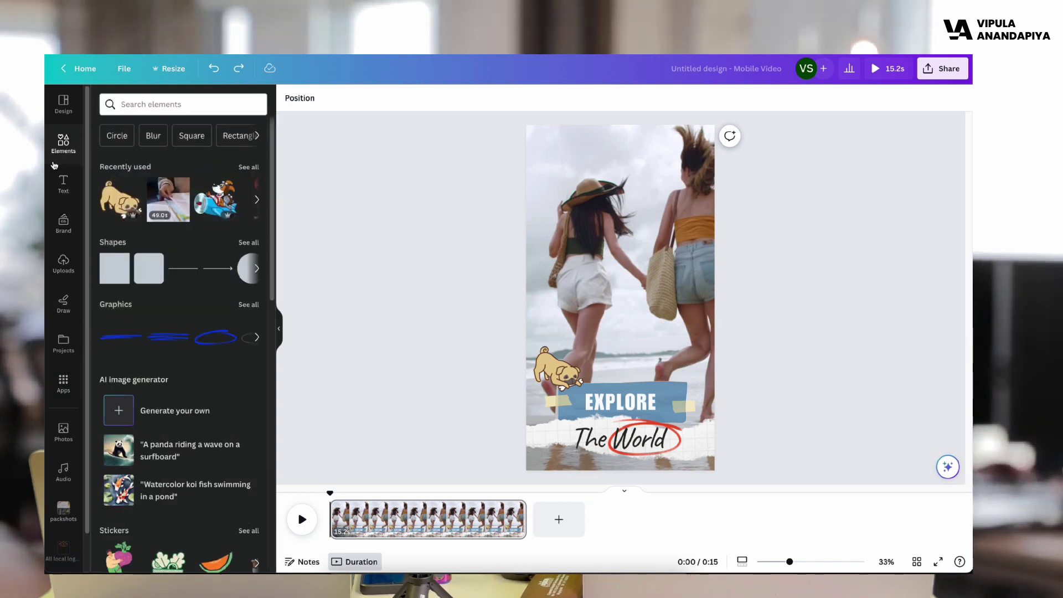
# - Preview the background beach video on the page and pause it
pyautogui.click(547, 347)
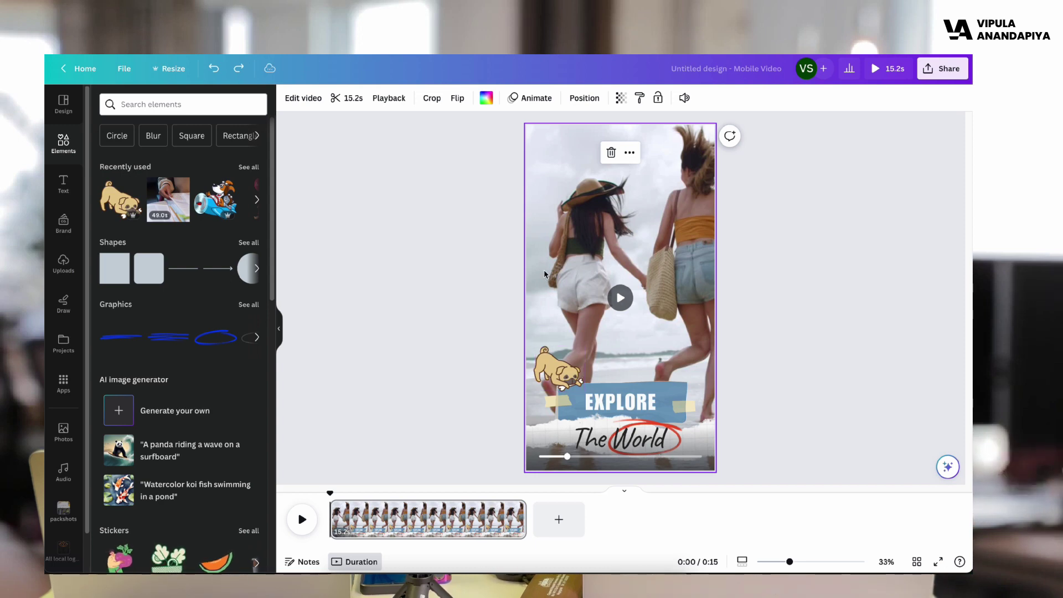
pyautogui.click(622, 302)
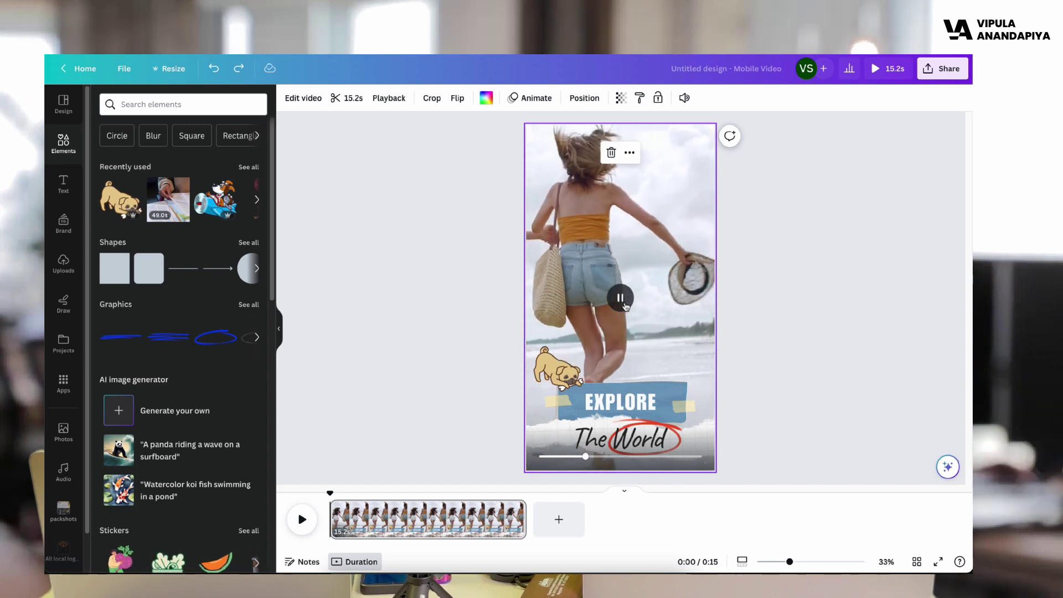
pyautogui.click(620, 299)
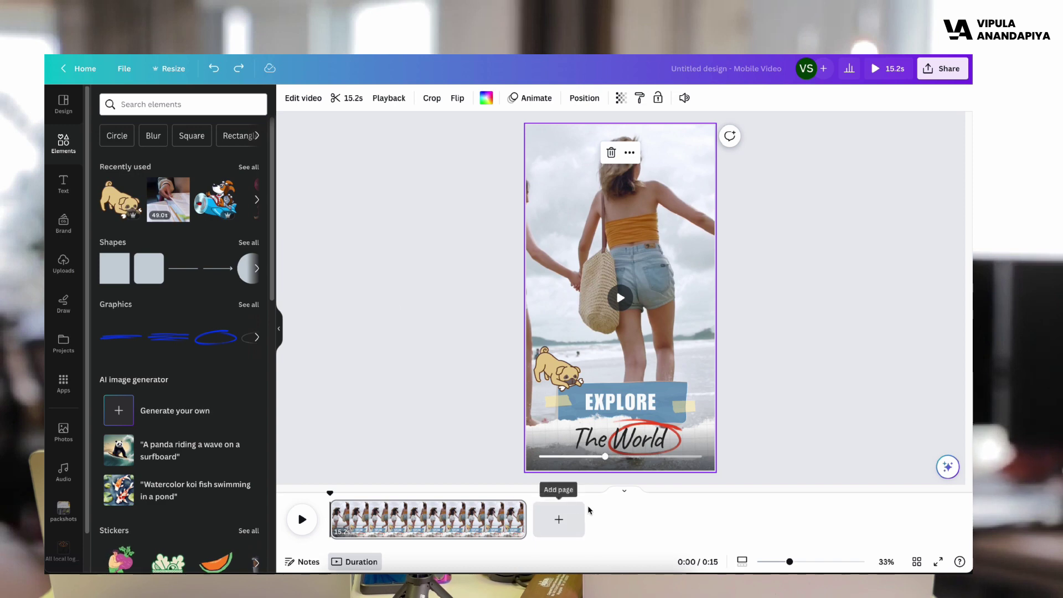
# - Hide the page timeline and duplicate the beach page as a second page
pyautogui.click(624, 491)
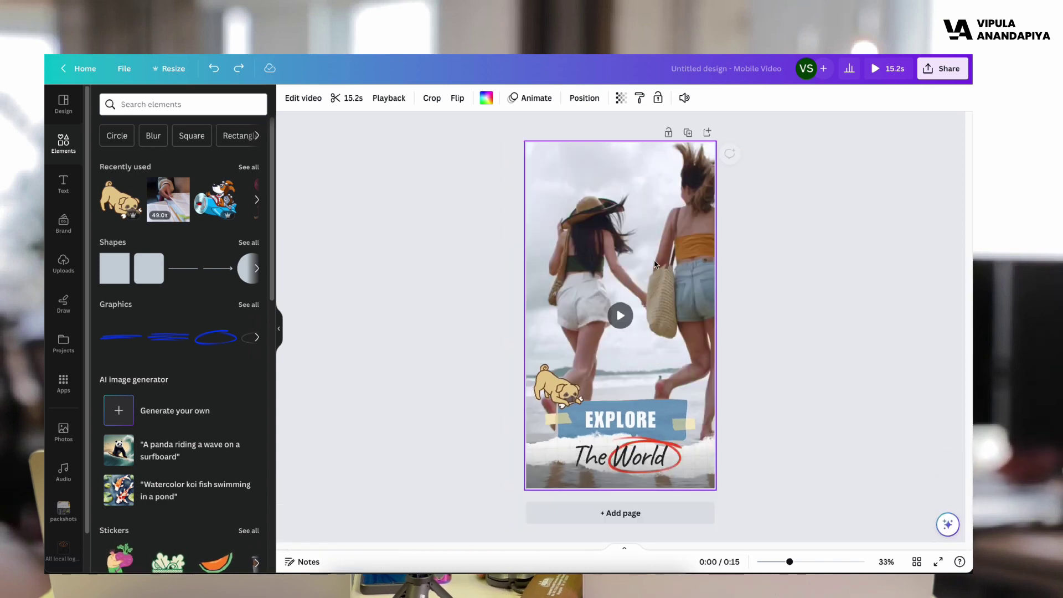
pyautogui.click(688, 133)
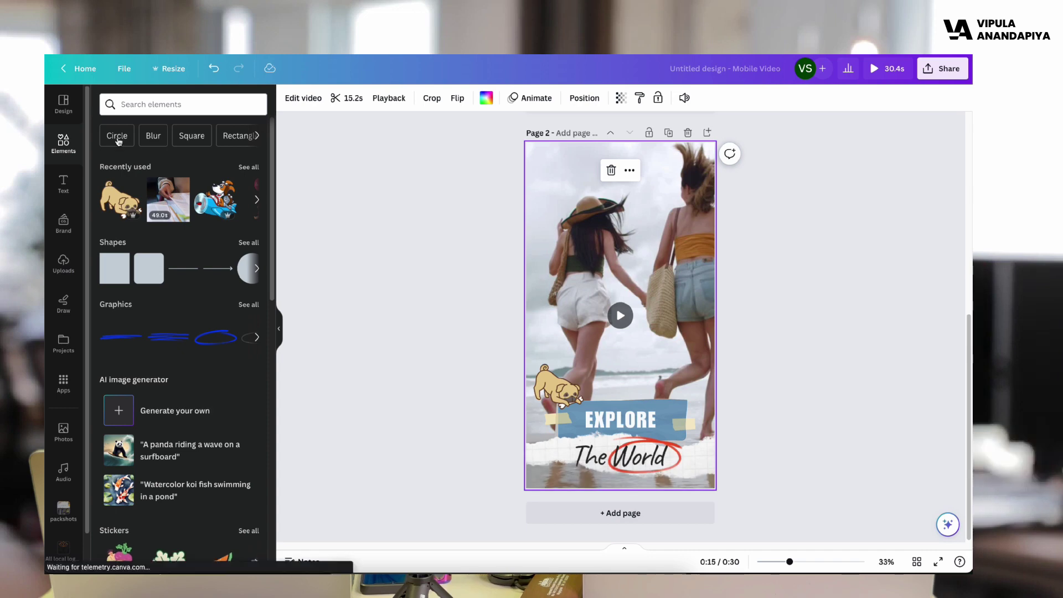
# - Search the elements library for "beach party"
pyautogui.click(150, 106)
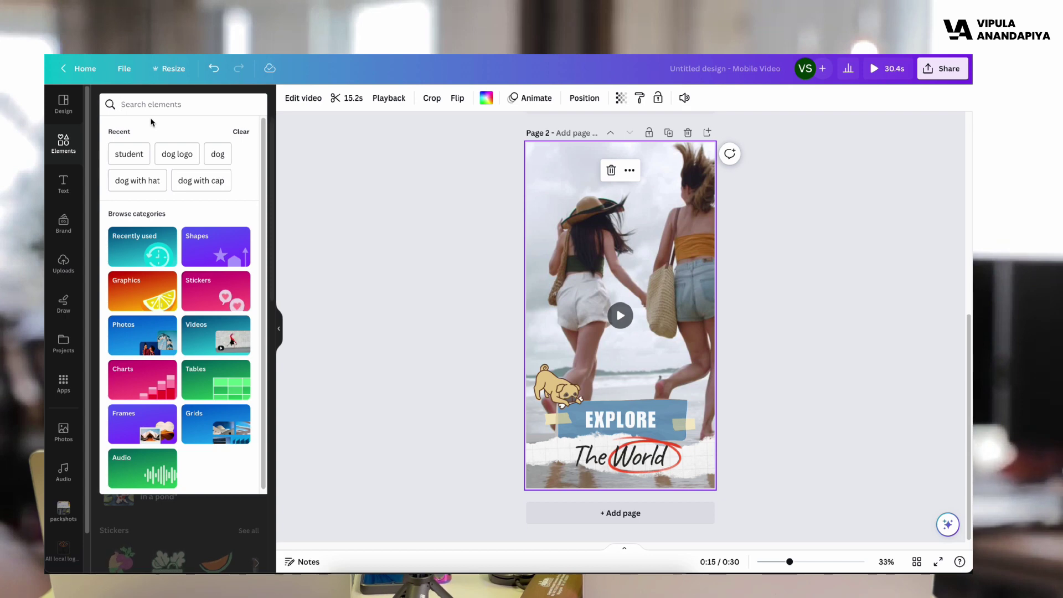
pyautogui.write('be')
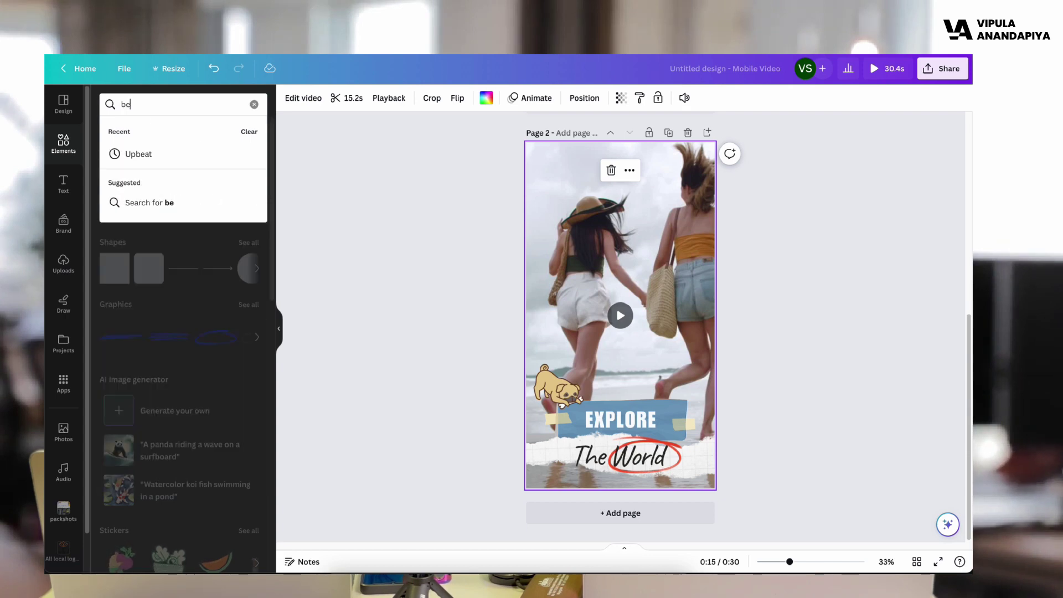
pyautogui.write('ach party')
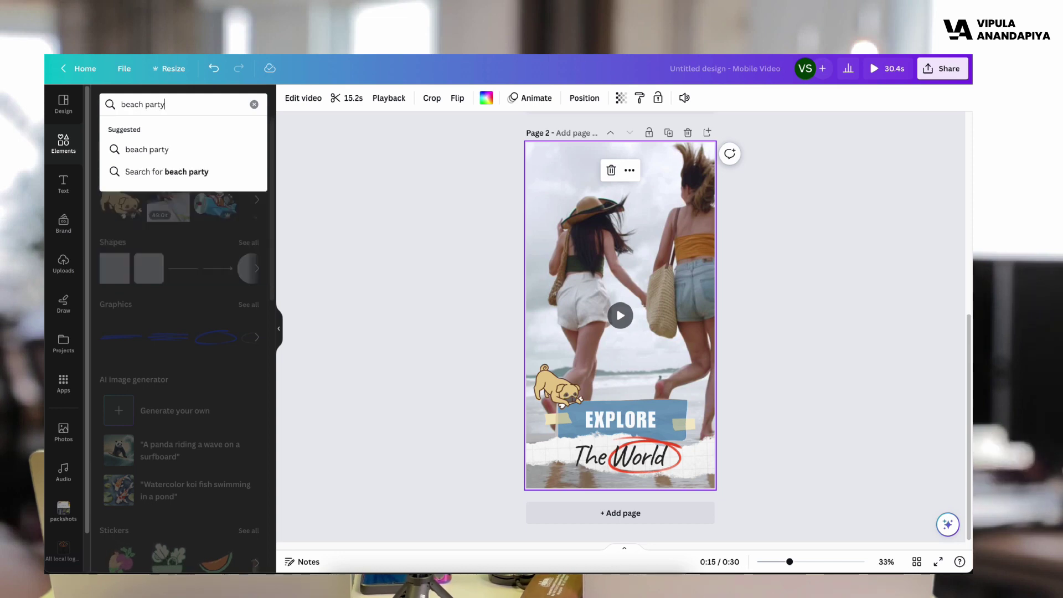
pyautogui.click(178, 171)
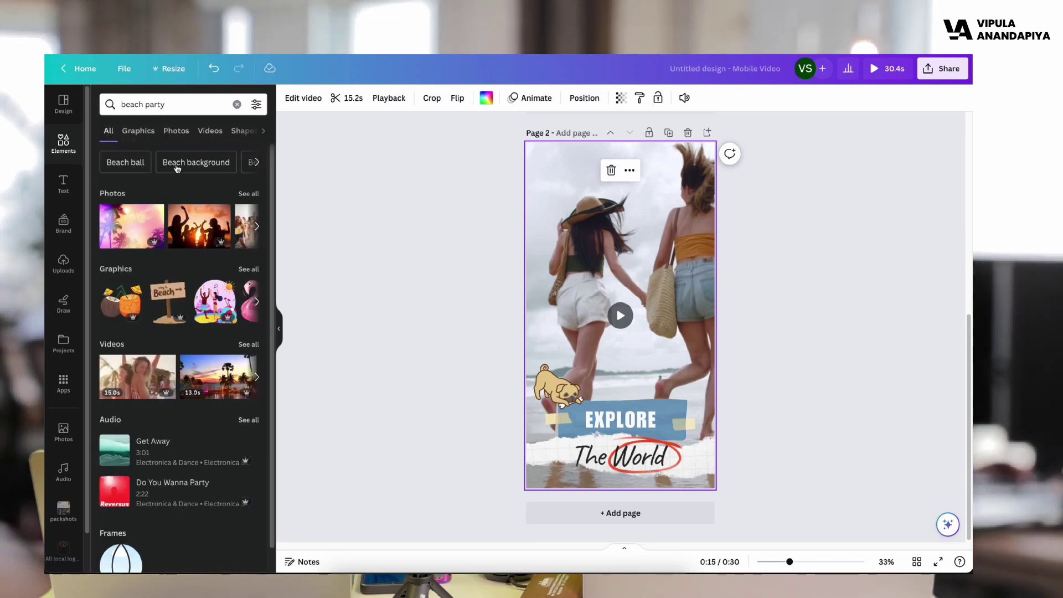
# - Narrow the "beach party" results to videos with vertical orientation
pyautogui.click(210, 131)
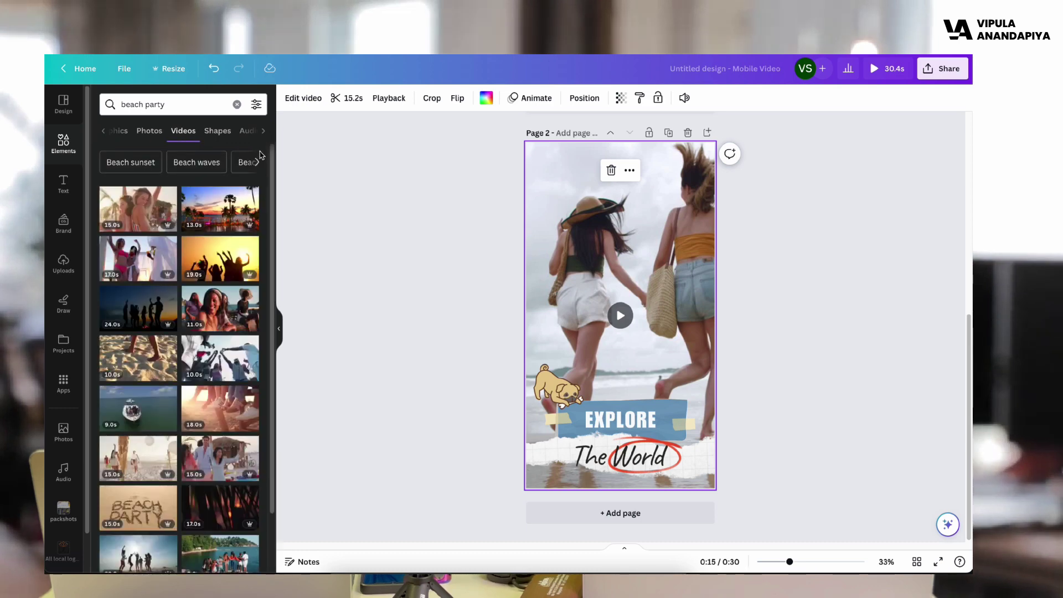
pyautogui.click(255, 104)
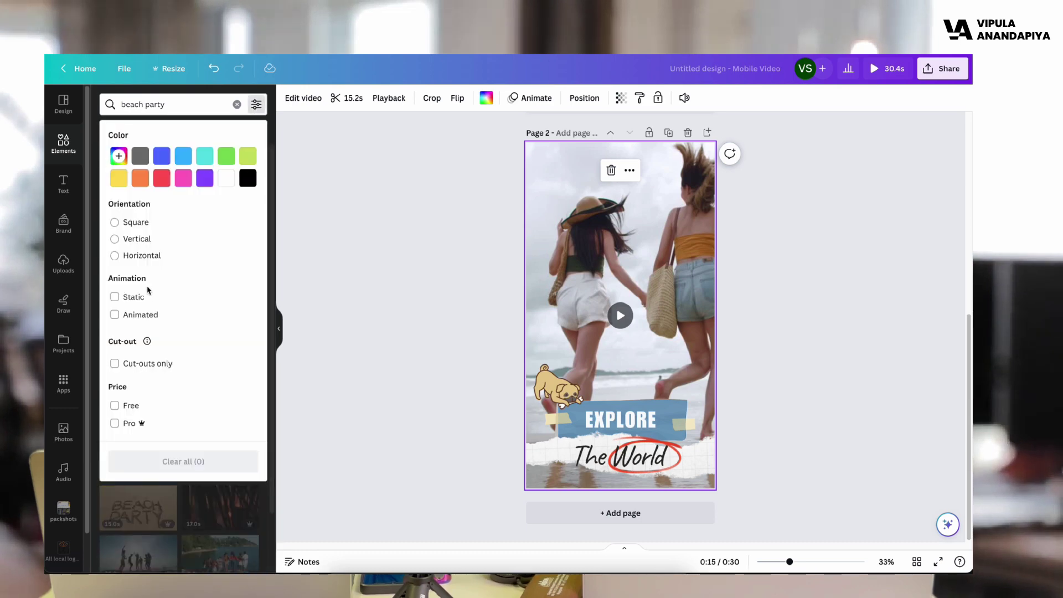
pyautogui.click(139, 242)
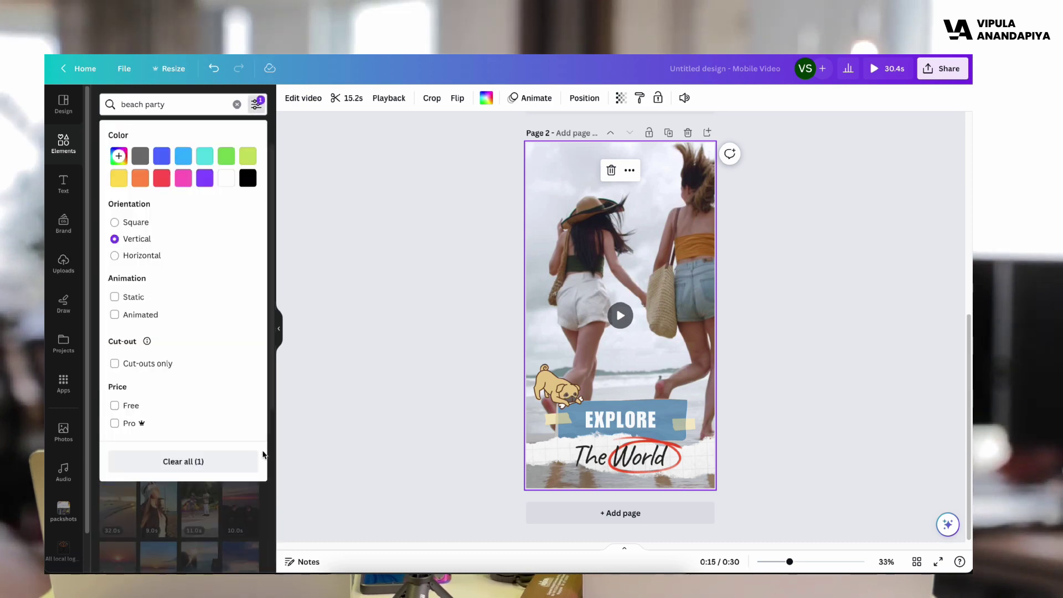
pyautogui.click(304, 451)
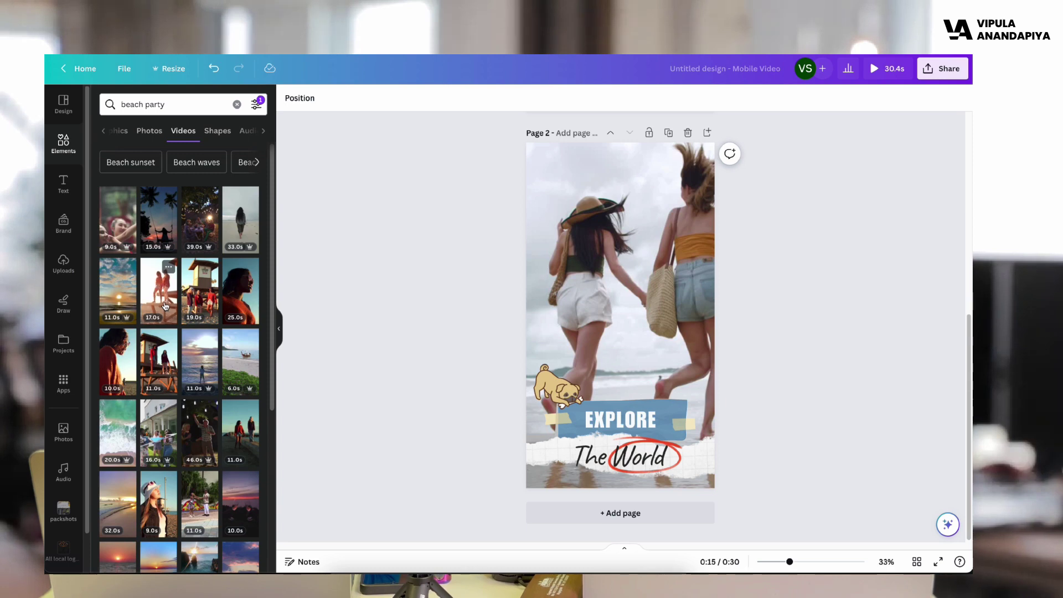
# - Add the 17-second vertical clip of two women in red on a wooden platform and set it as the second page's background
pyautogui.scroll(-2, 164, 310)
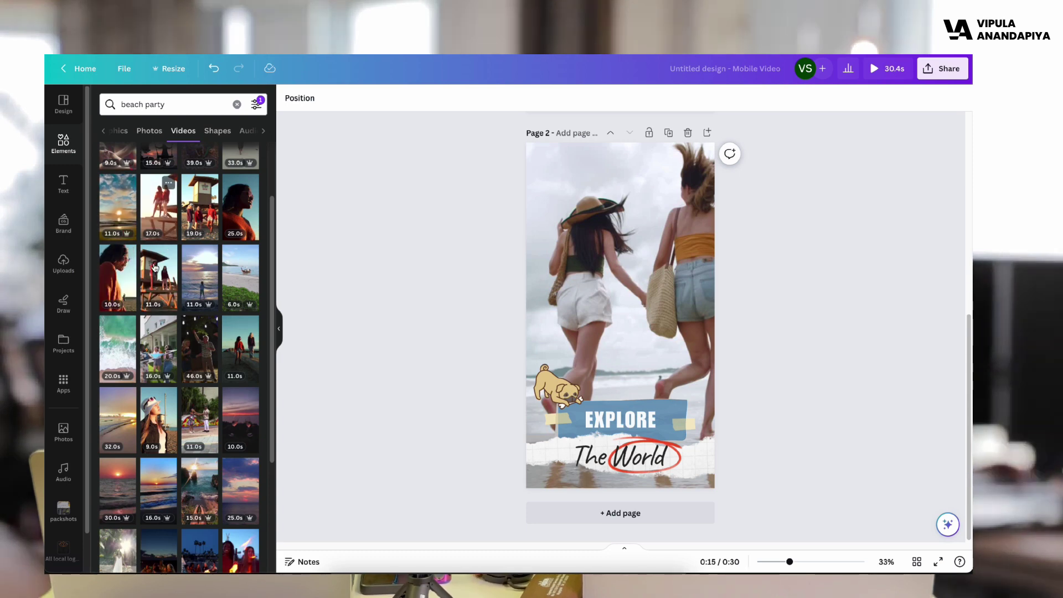
pyautogui.scroll(-3, 182, 342)
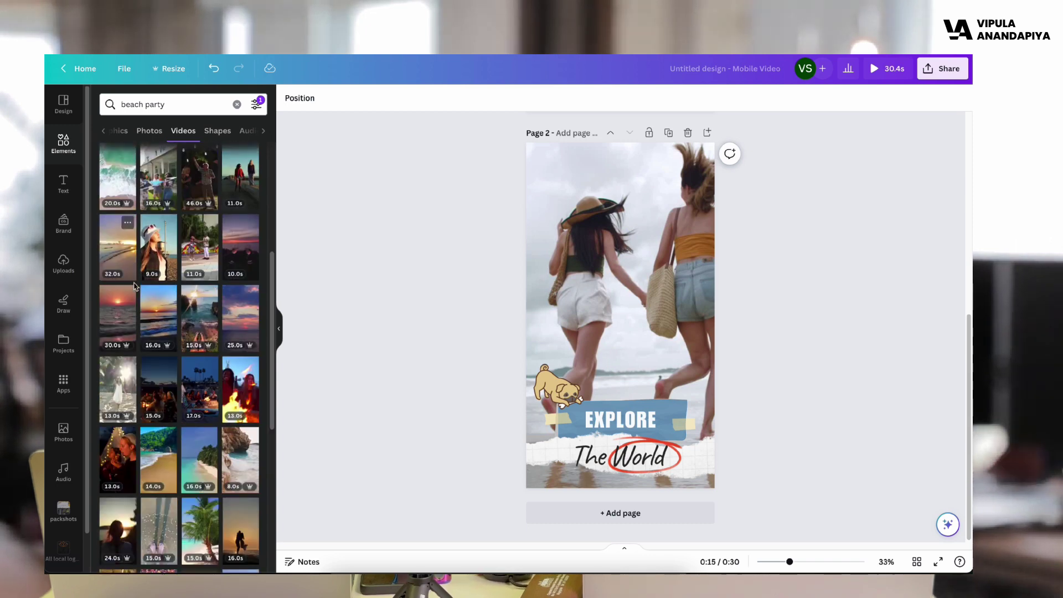
pyautogui.scroll(2, 155, 276)
pyautogui.scroll(2, 155, 280)
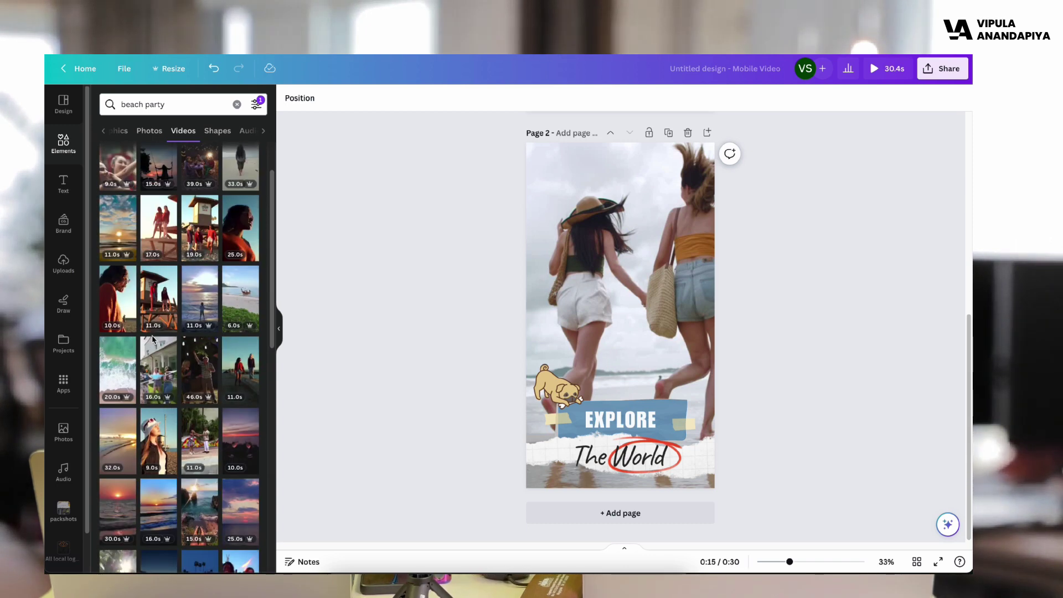
pyautogui.click(157, 288)
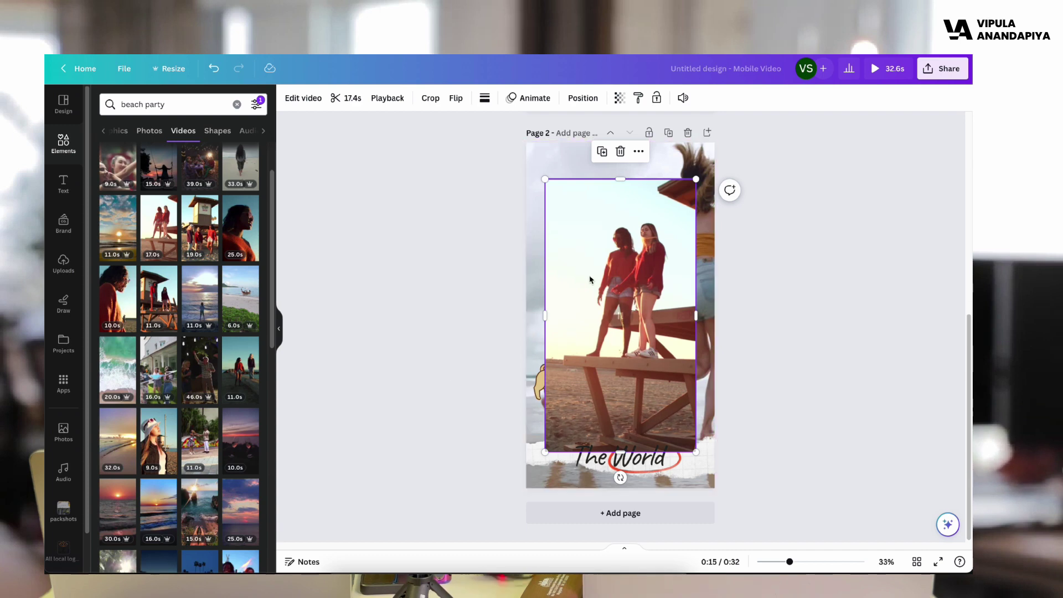
pyautogui.rightClick(594, 310)
pyautogui.click(672, 542)
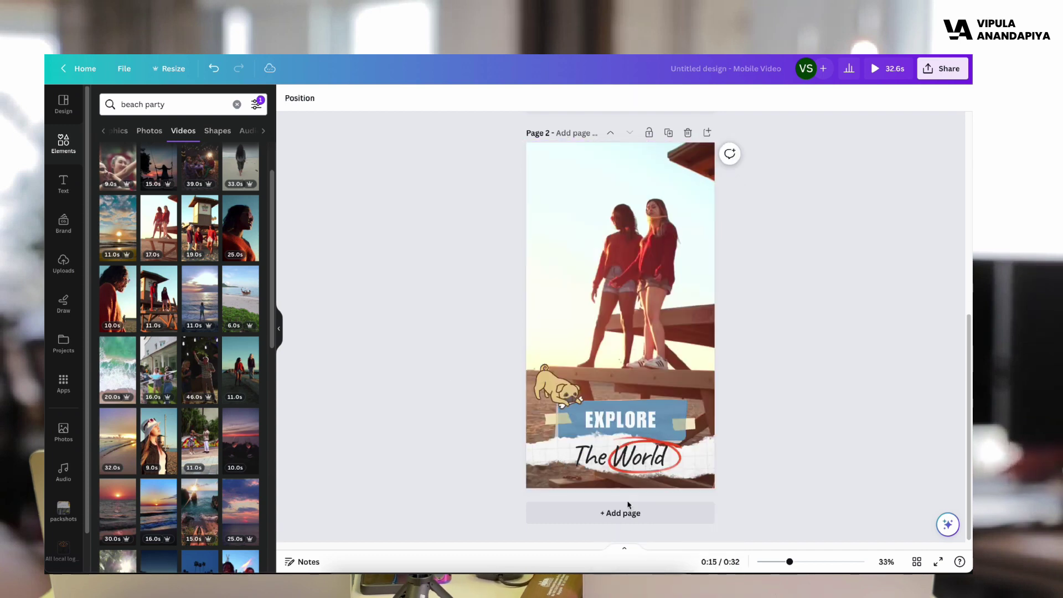
pyautogui.click(638, 274)
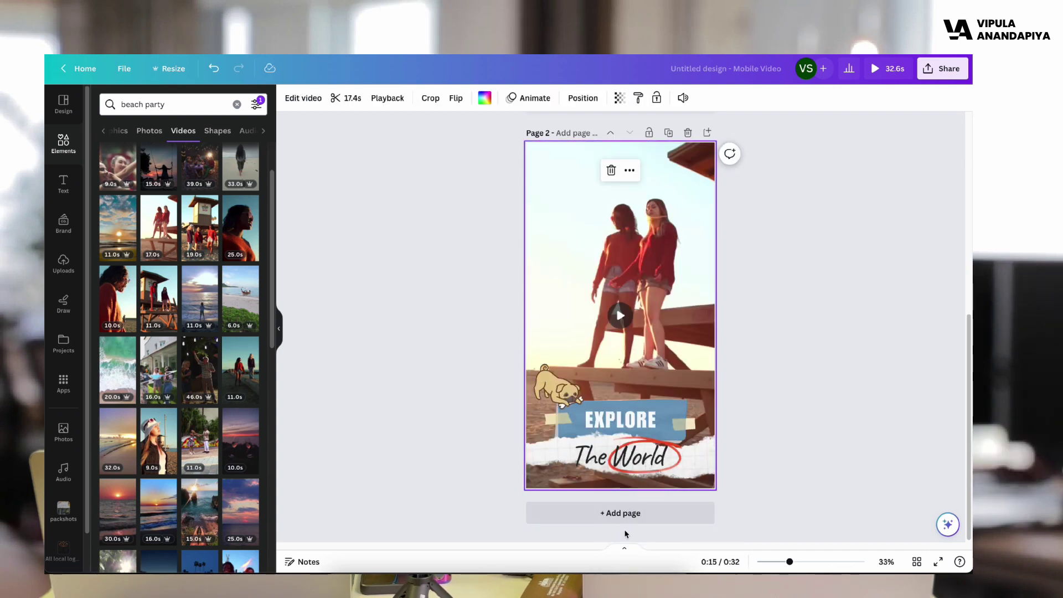
# - Show the page timeline and apply a Dissolve transition between the first and second pages
pyautogui.click(624, 548)
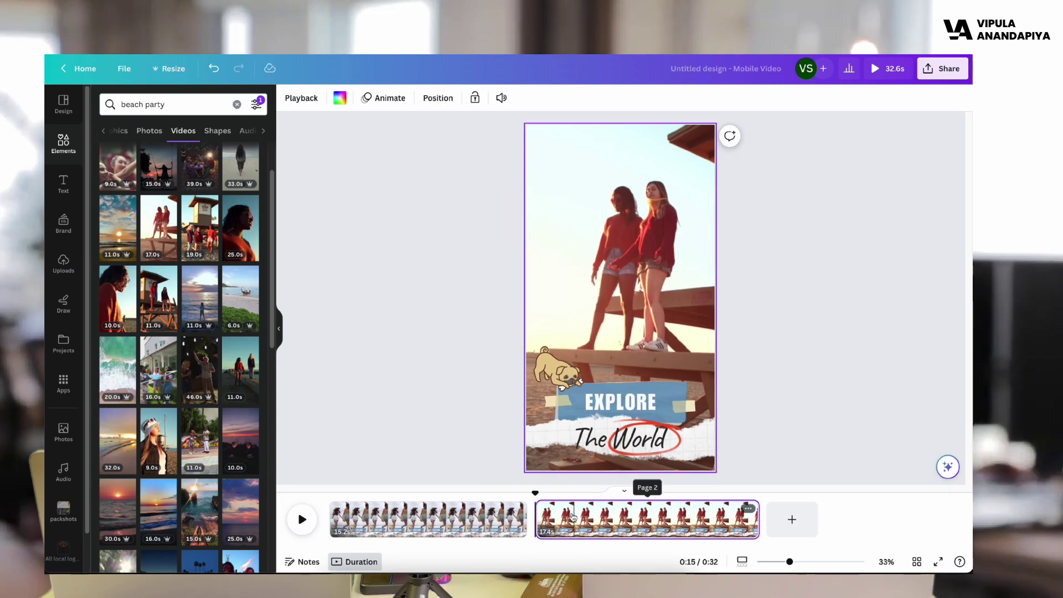
pyautogui.click(389, 308)
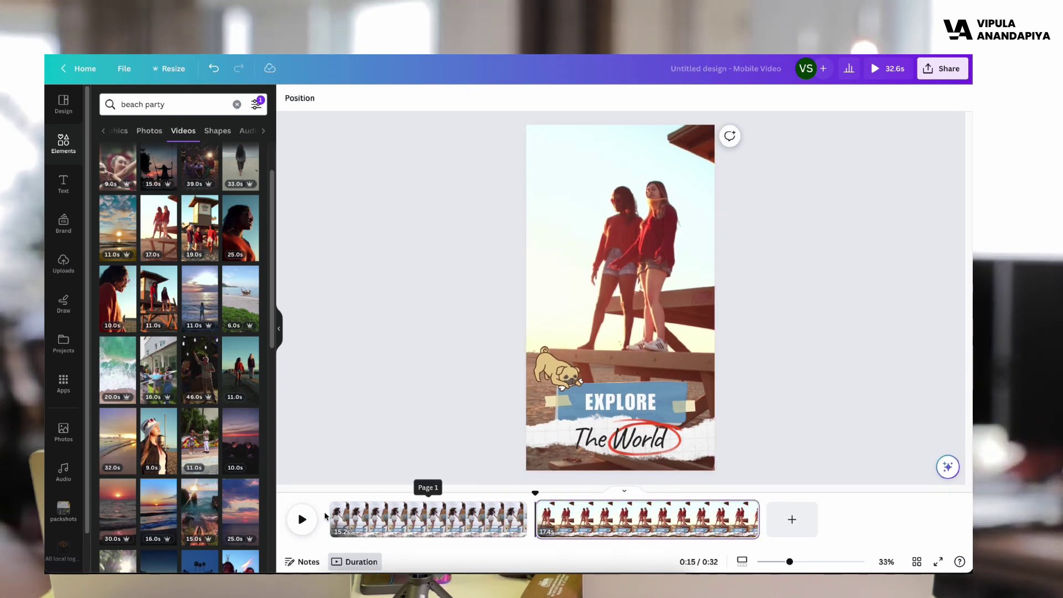
pyautogui.click(535, 531)
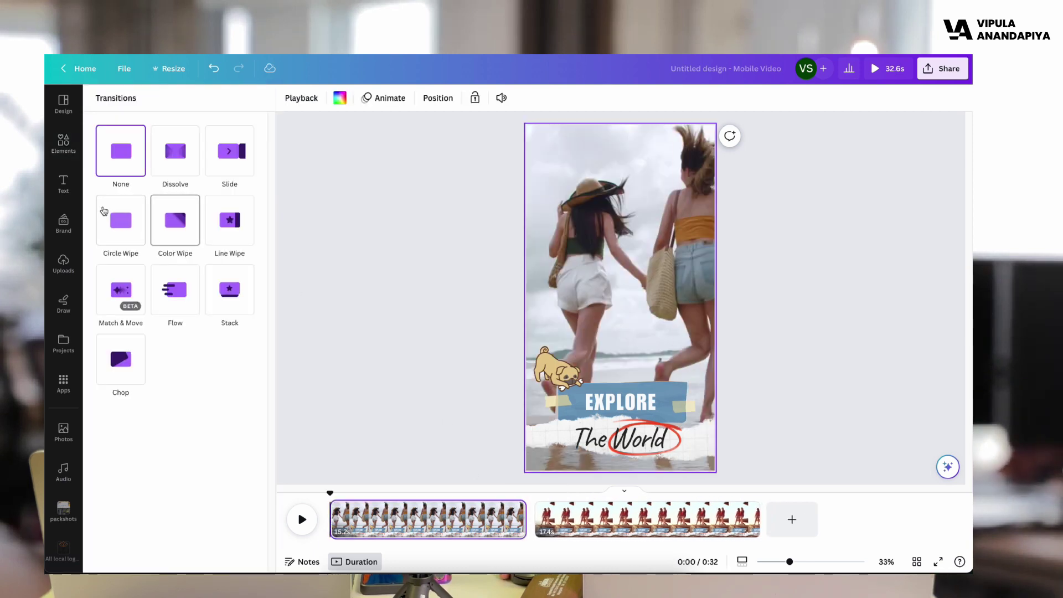
pyautogui.click(107, 215)
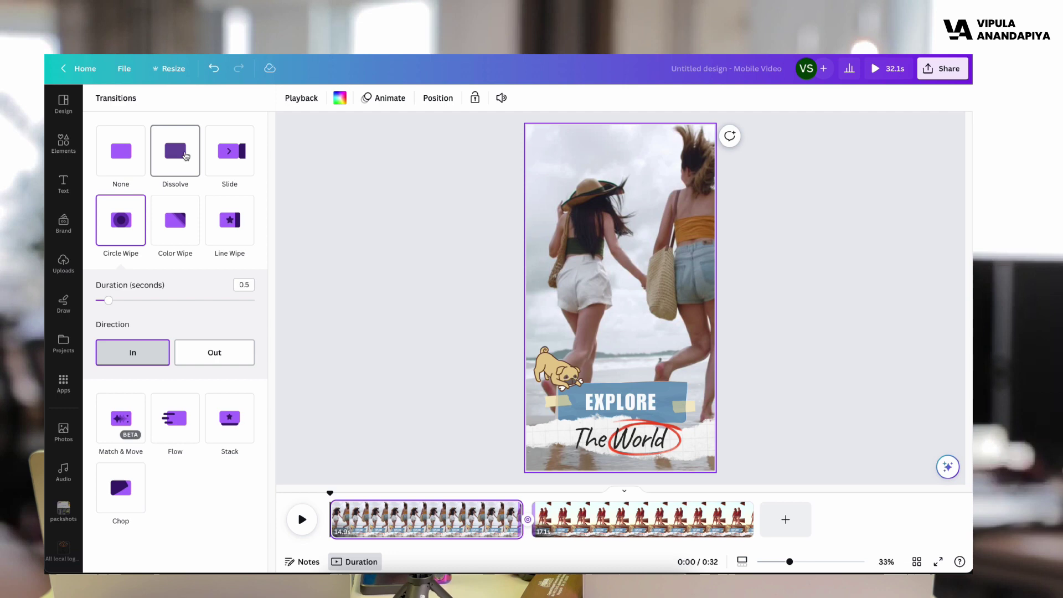
pyautogui.click(186, 156)
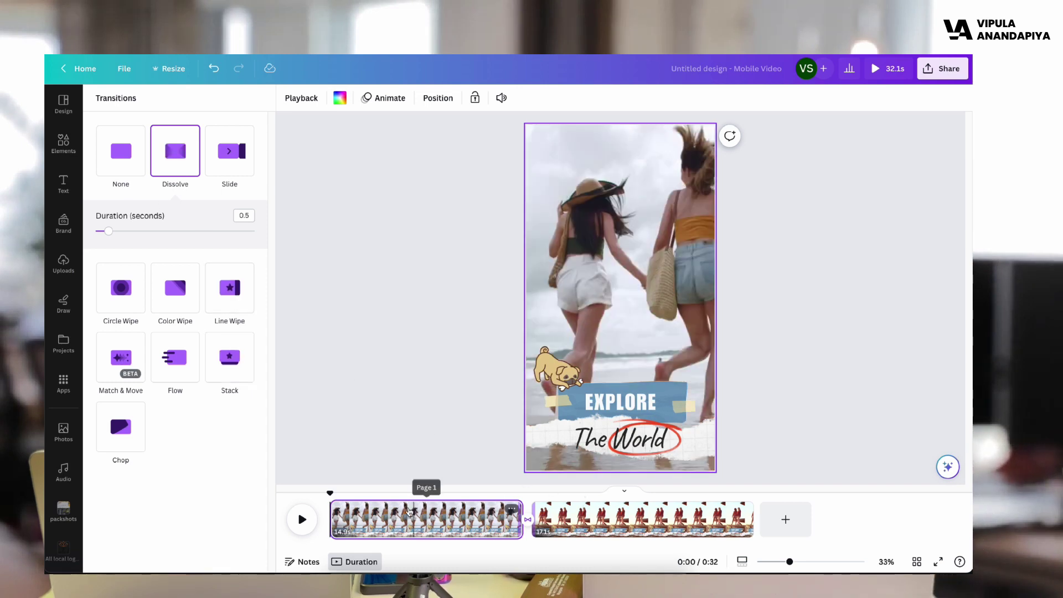
pyautogui.moveTo(330, 488)
pyautogui.mouseDown()
pyautogui.moveTo(397, 487)
pyautogui.moveTo(318, 480)
pyautogui.mouseUp()
# - Apply the Pan text animation to both "The World" and "EXPLORE" on the first page
pyautogui.click(612, 399)
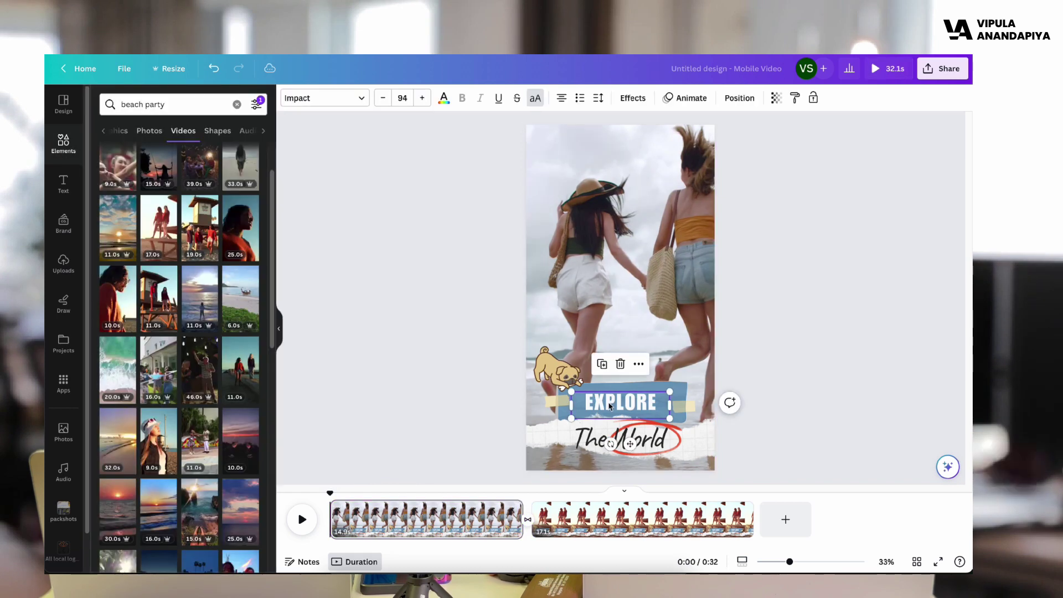
pyautogui.click(586, 442)
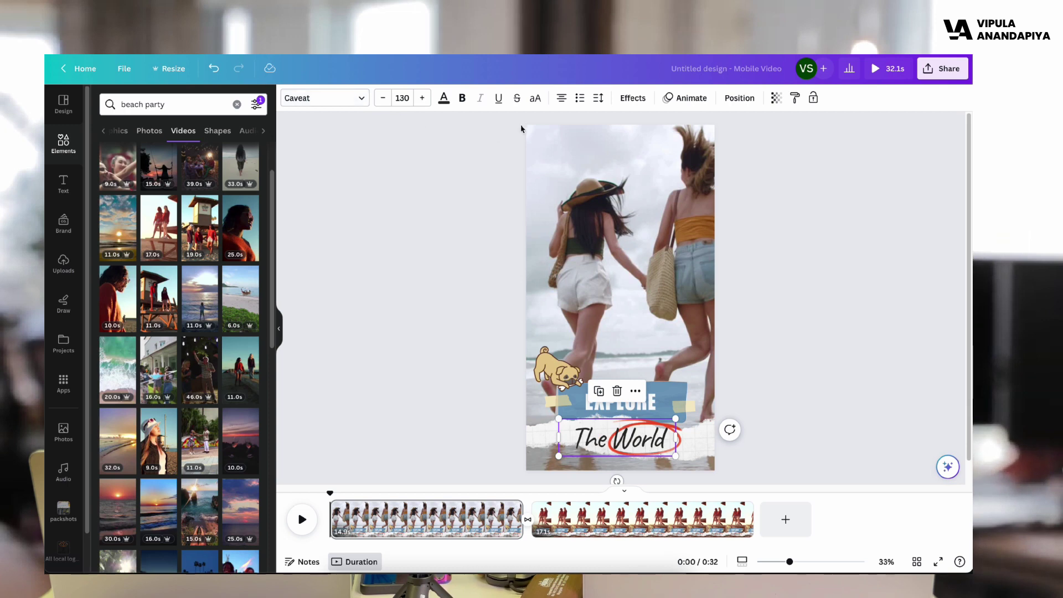
pyautogui.click(686, 98)
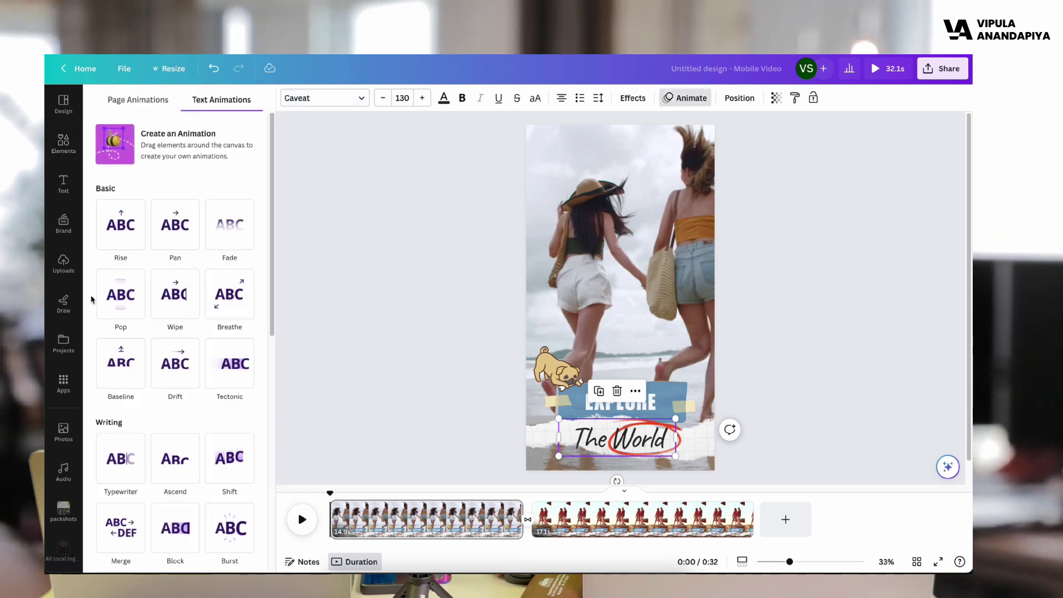
pyautogui.click(187, 228)
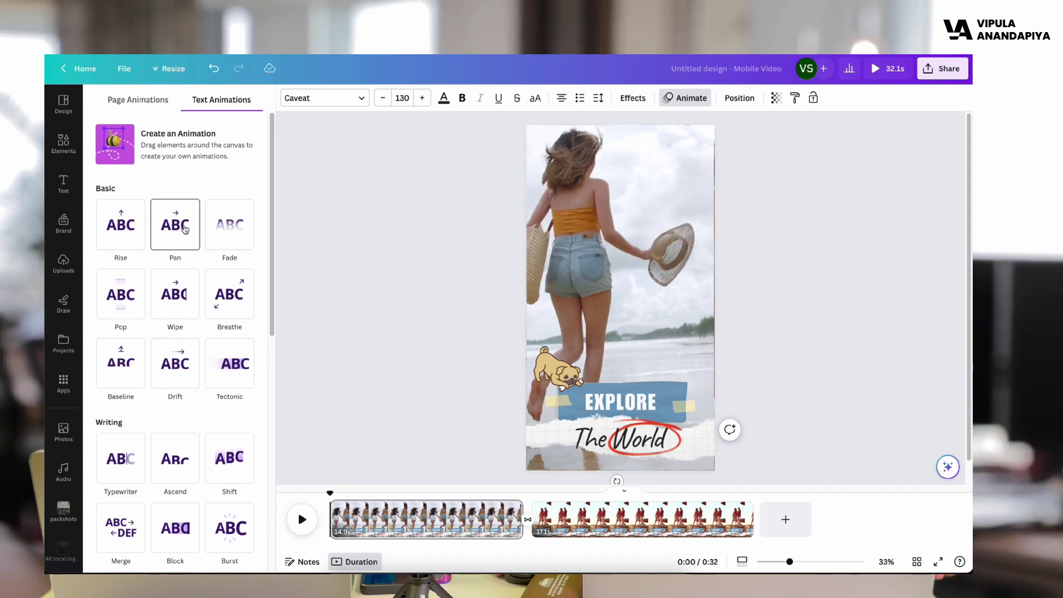
pyautogui.click(186, 228)
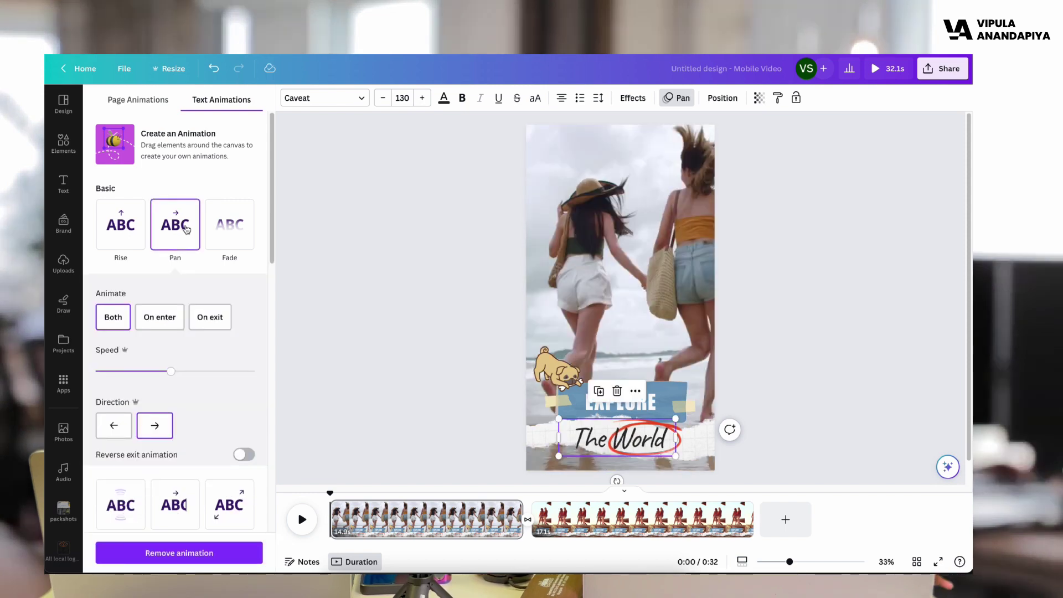
pyautogui.click(578, 412)
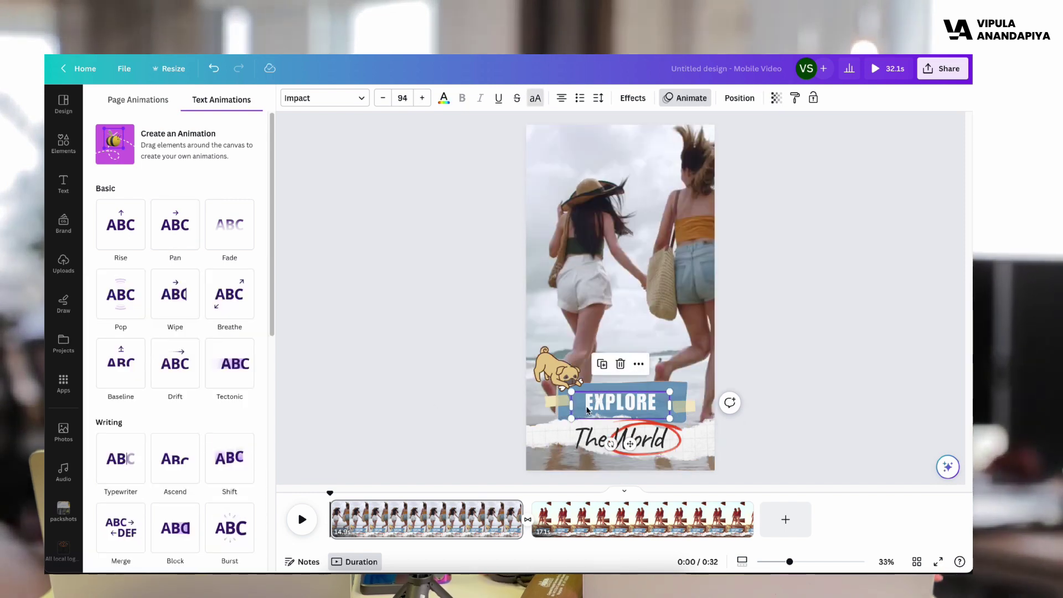
pyautogui.click(174, 234)
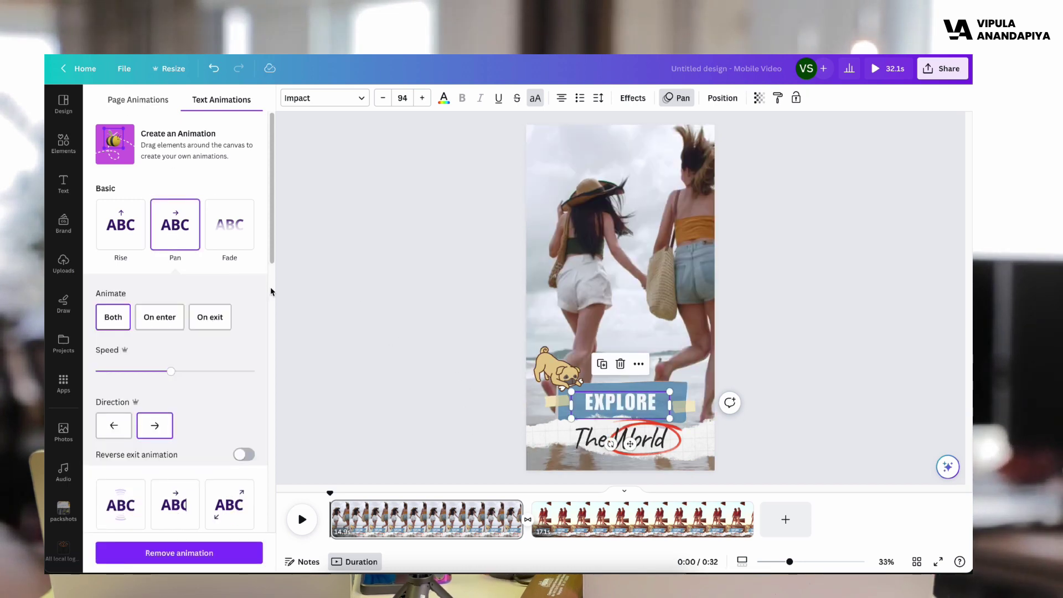
# - Select both text lines on the first page and set their Pan animation to play on enter only
pyautogui.click(602, 533)
pyautogui.click(611, 408)
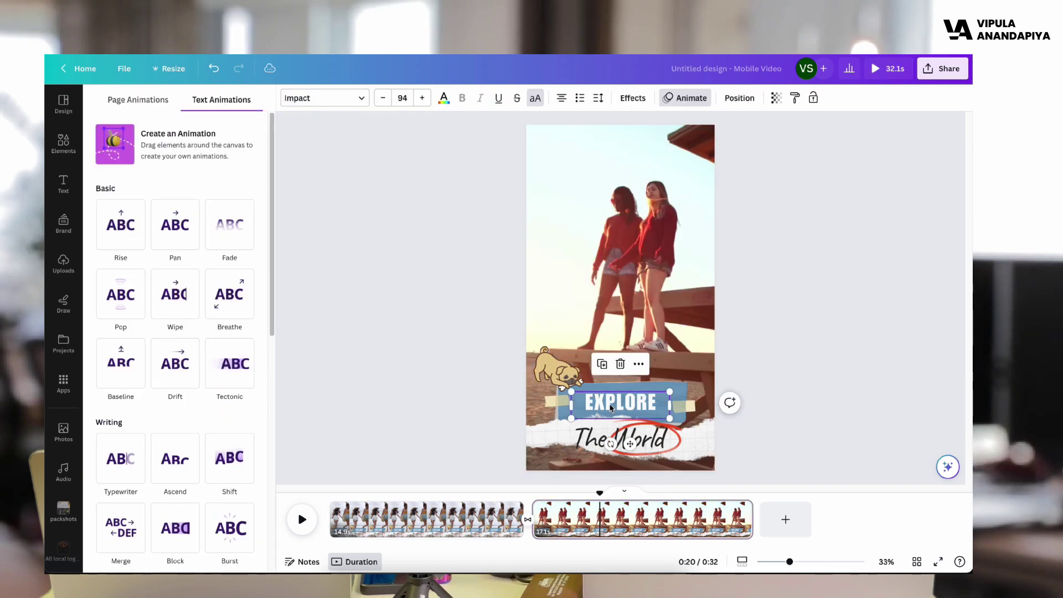
pyautogui.click(462, 519)
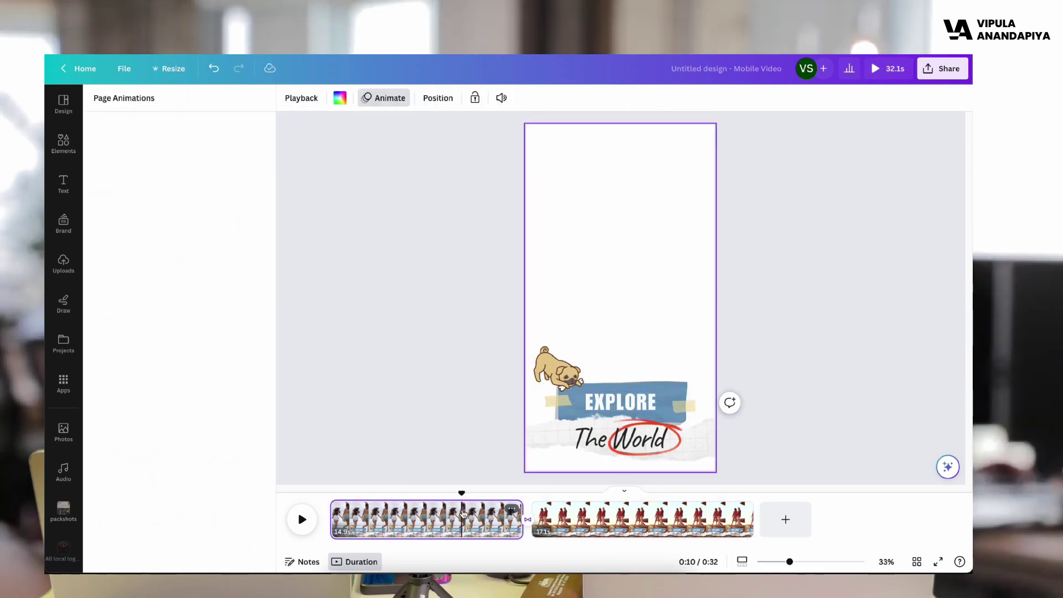
pyautogui.click(585, 407)
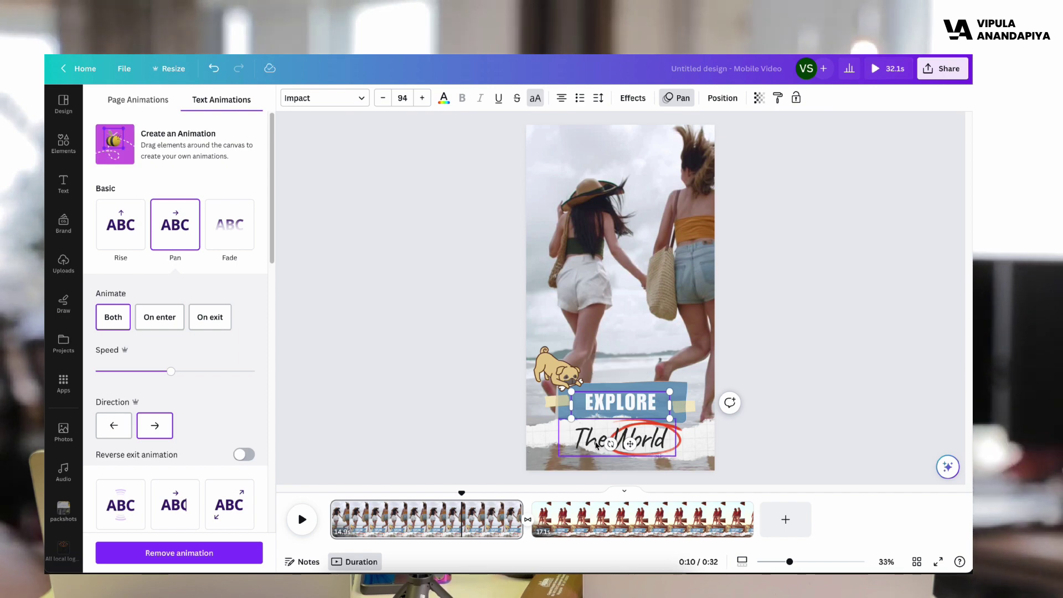
pyautogui.click(129, 314)
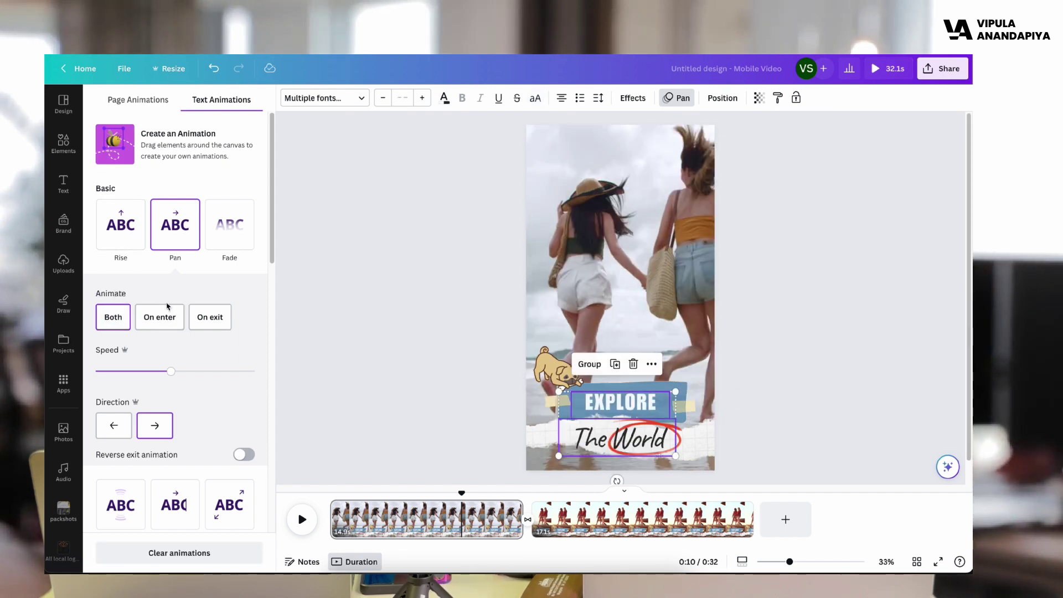
pyautogui.click(115, 319)
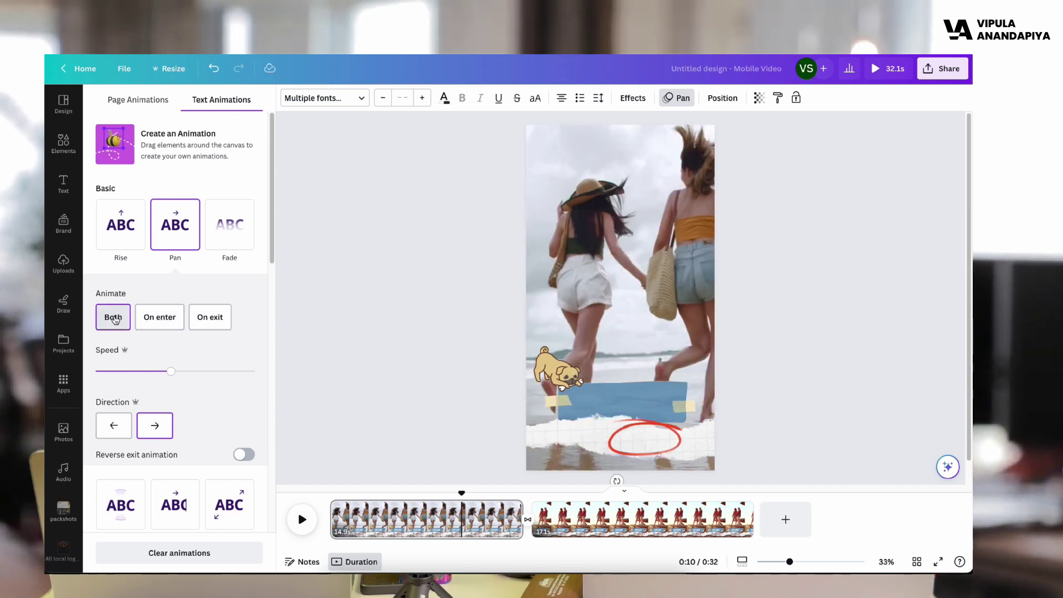
pyautogui.click(154, 321)
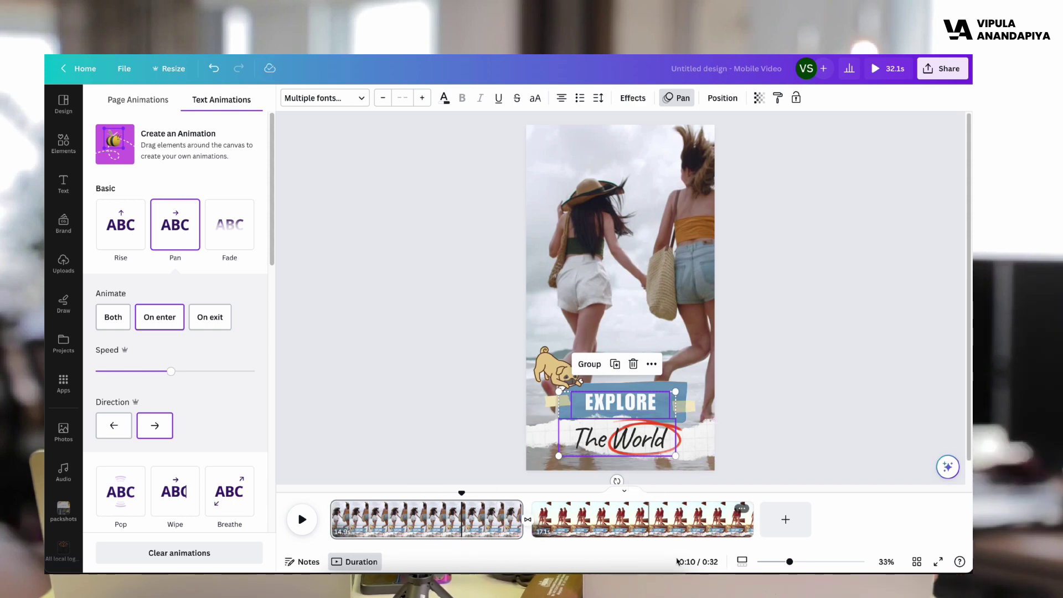
# - Apply the Pan animation to "EXPLORE" and "The World" on the second page, playing on exit only, and deselect them
pyautogui.click(717, 518)
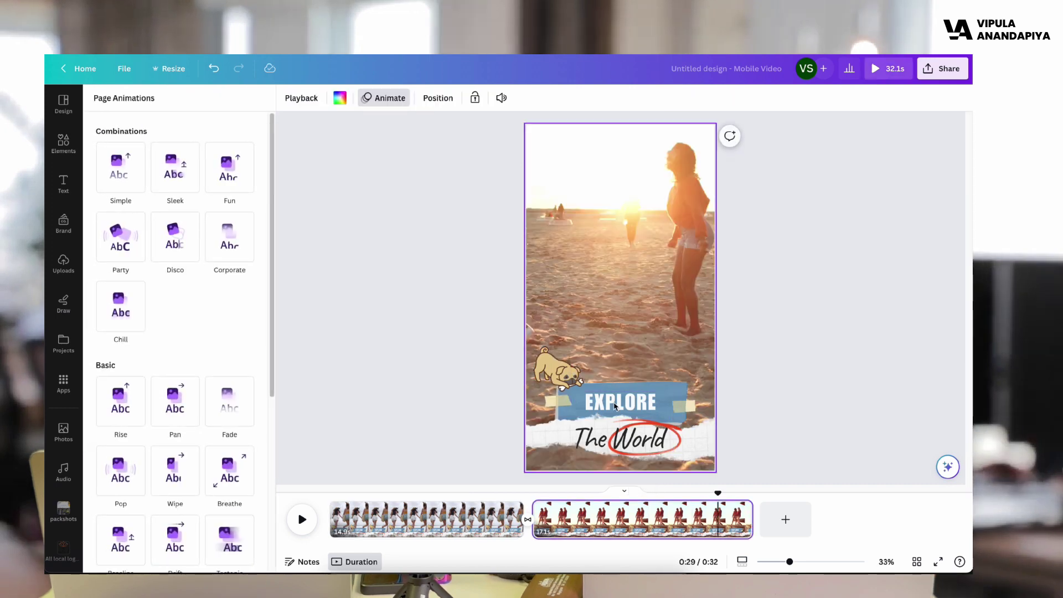
pyautogui.click(615, 406)
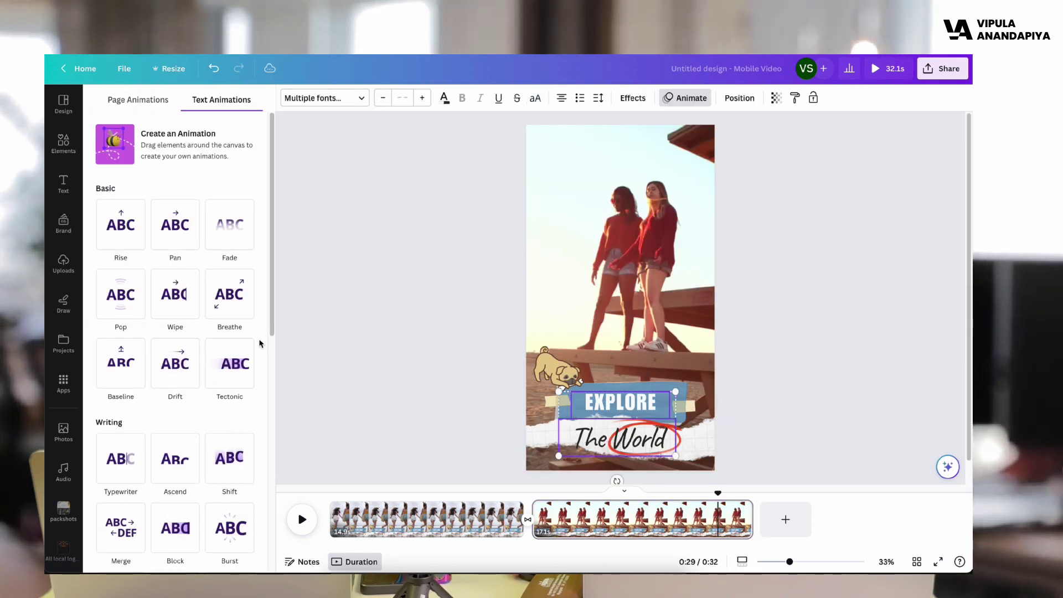
pyautogui.click(175, 225)
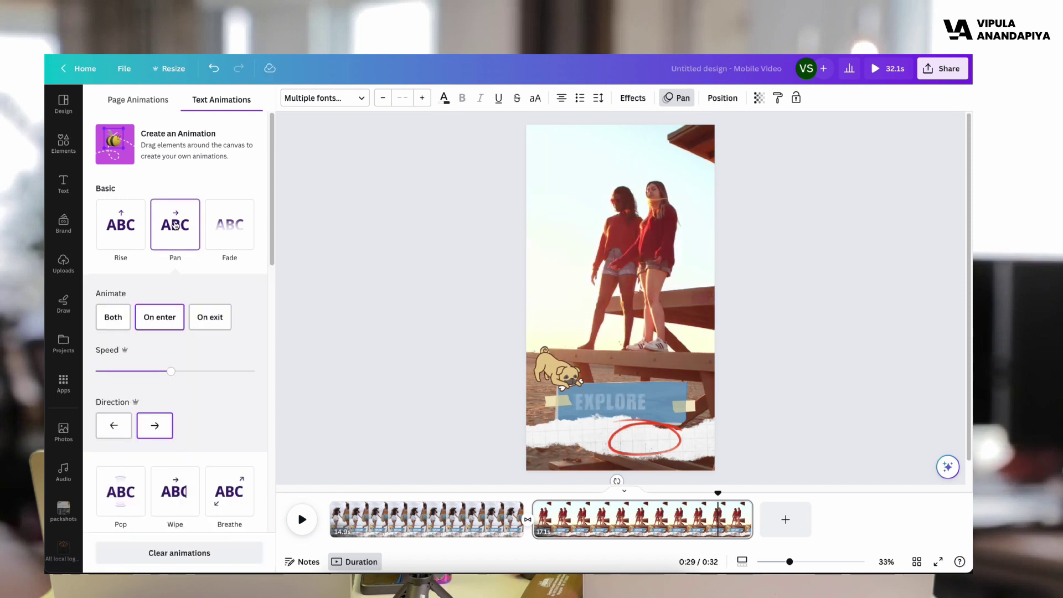
pyautogui.click(216, 318)
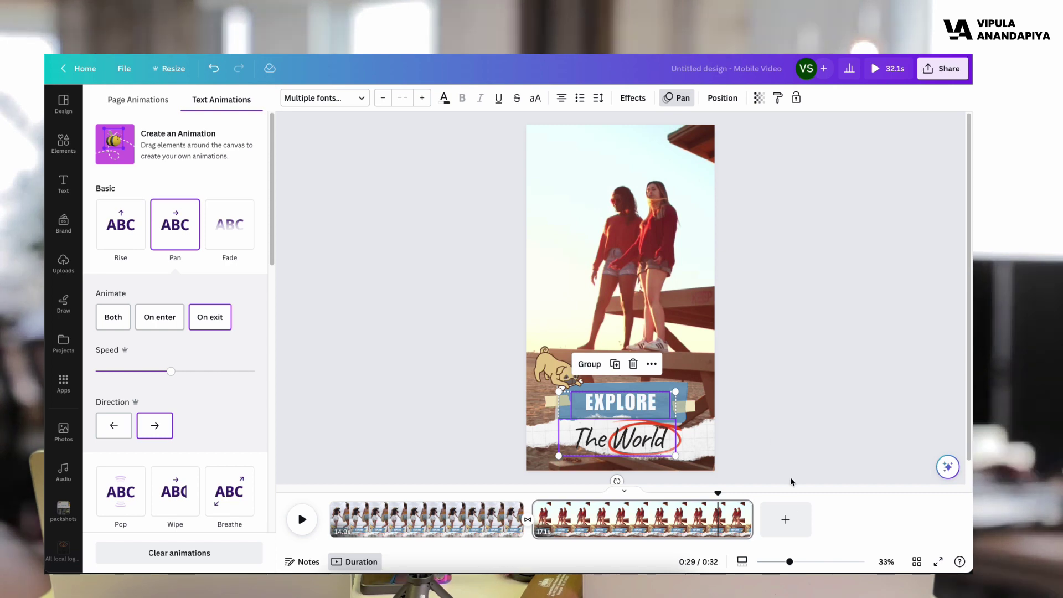
pyautogui.press('Escape')
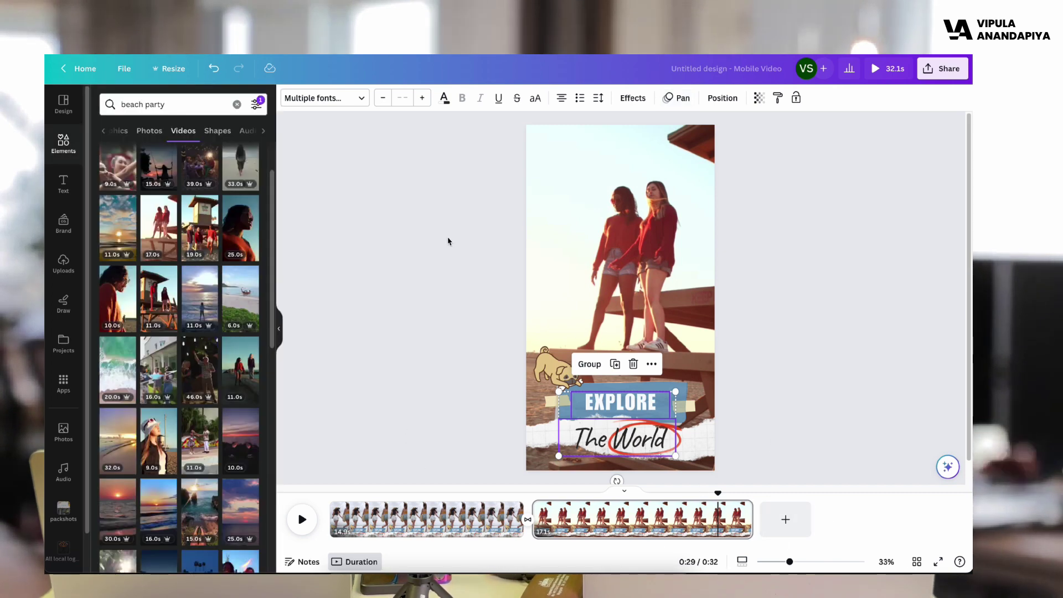
pyautogui.click(382, 296)
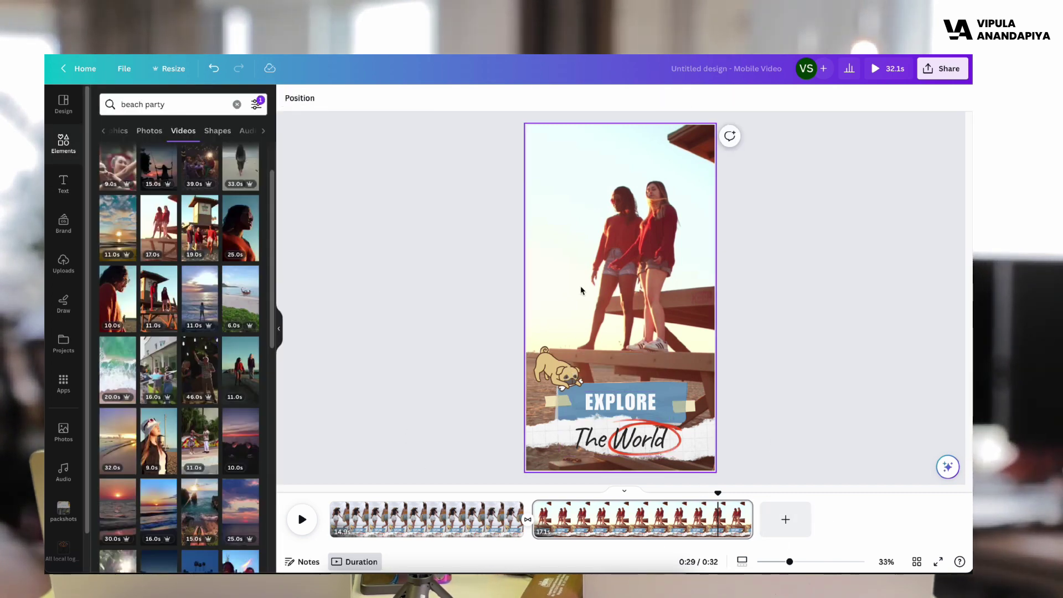
pyautogui.click(612, 297)
pyautogui.click(335, 363)
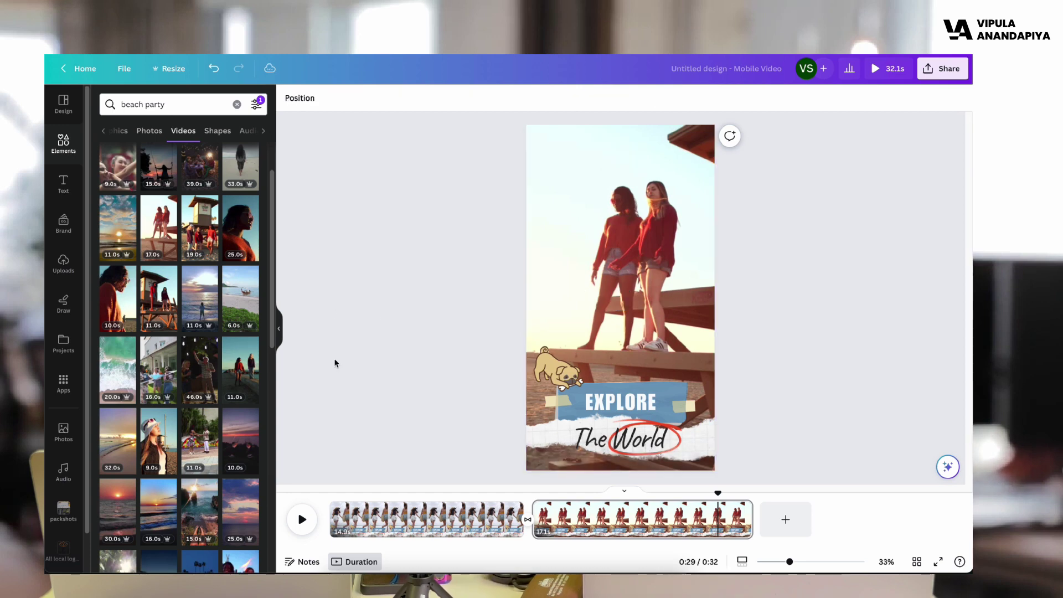
# - Play the full video preview to check the transition and text animations, and close the preview
pyautogui.click(896, 71)
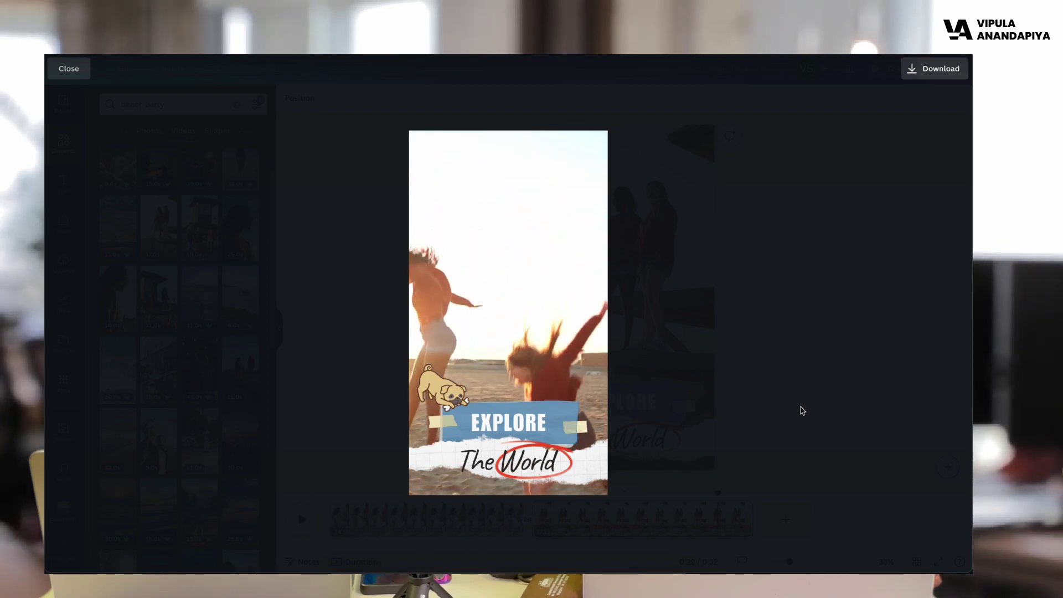
pyautogui.press('Escape')
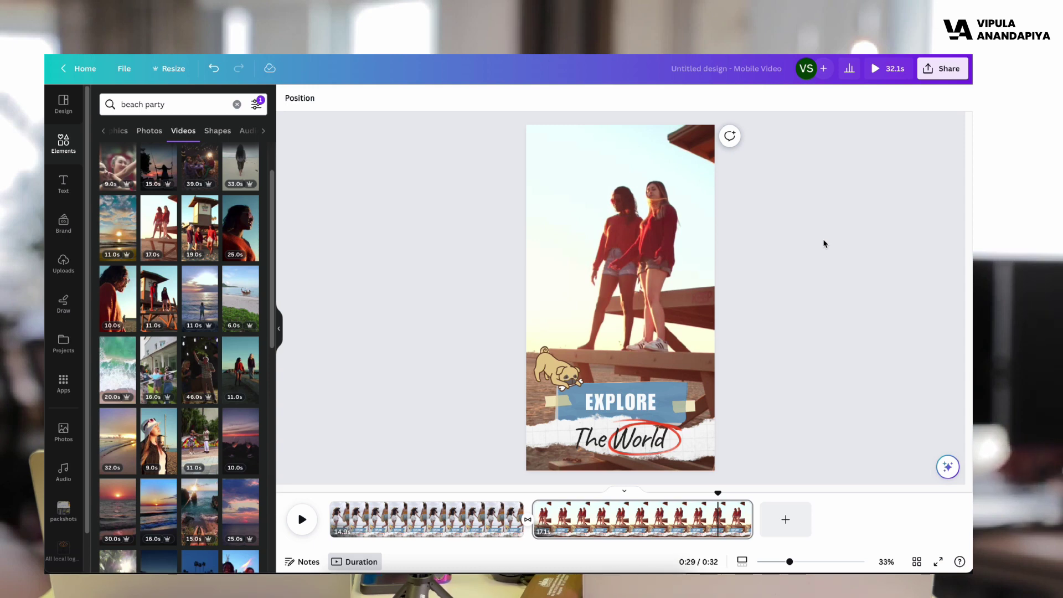
# - Rename the untitled mobile video design as 123
pyautogui.click(720, 68)
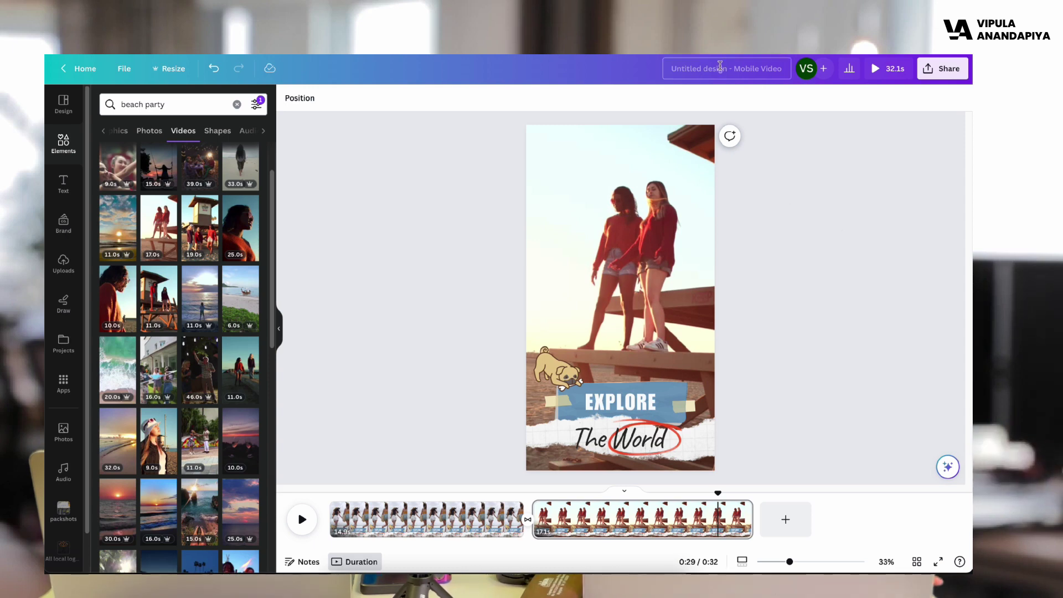
pyautogui.press('BackSpace')
pyautogui.write('123')
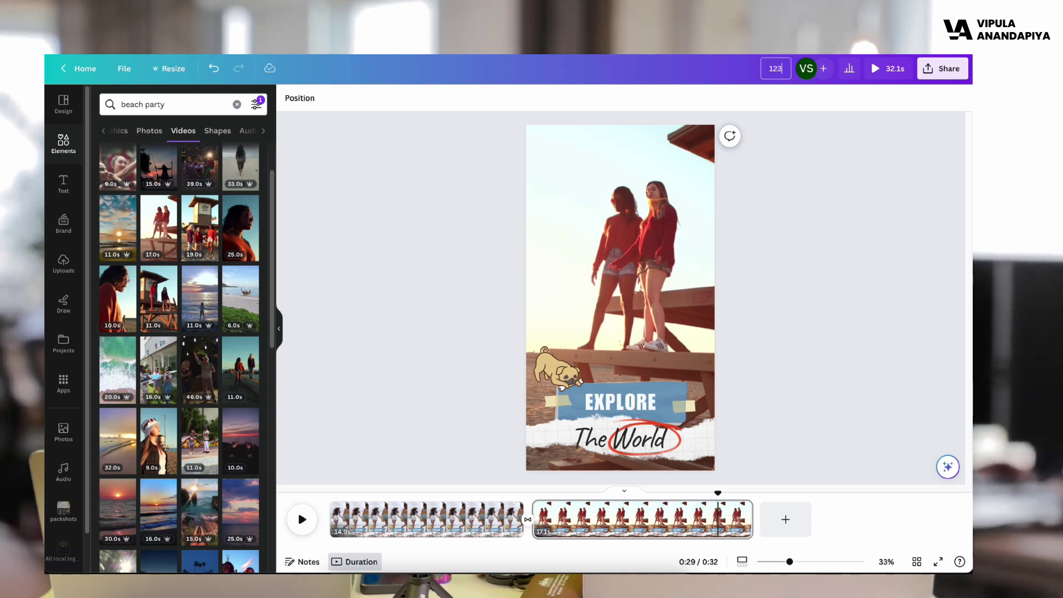
# - Download all pages of the design as an MP4 Video at 1080p (HD) quality
pyautogui.click(943, 68)
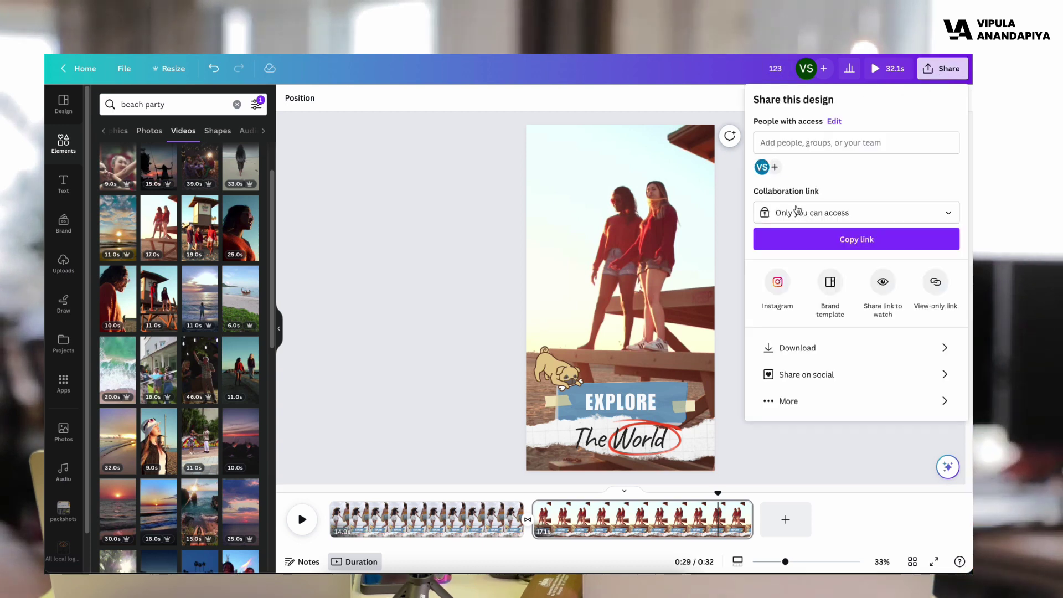
pyautogui.click(823, 357)
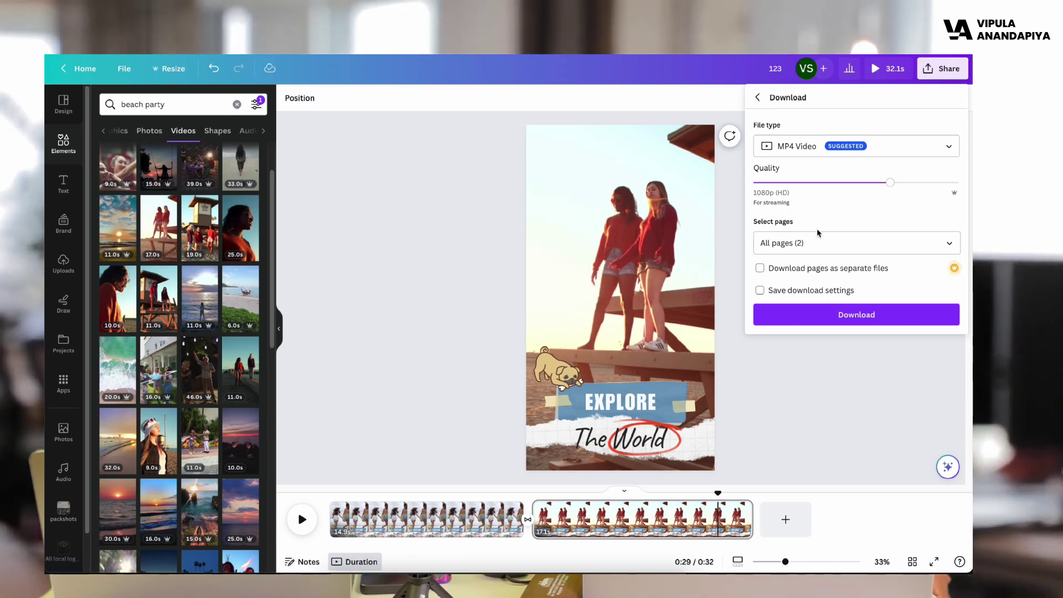
pyautogui.click(835, 319)
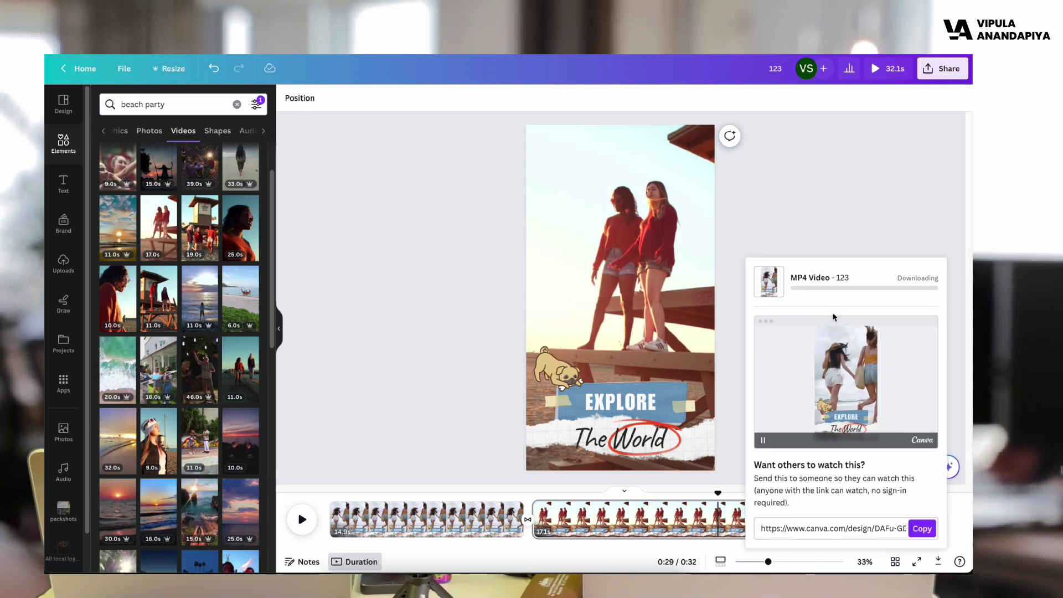